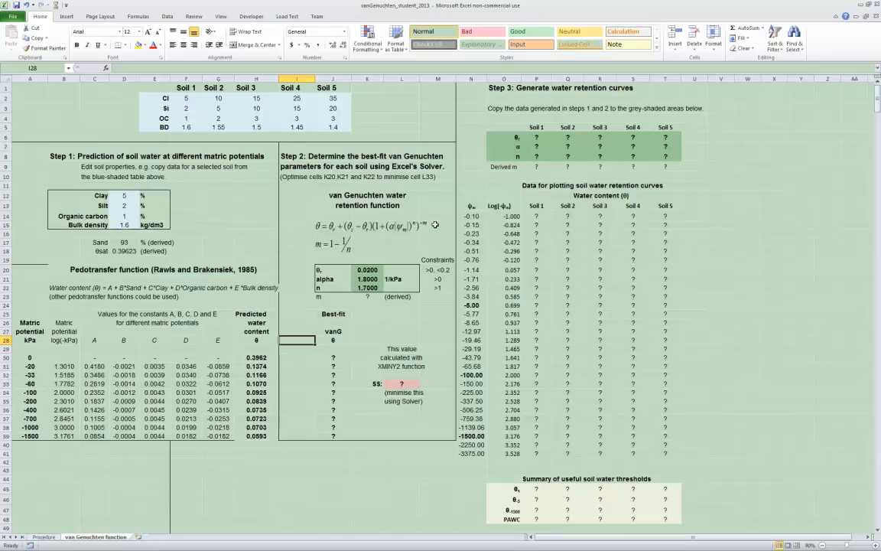
pyautogui.moveTo(317, 226)
pyautogui.mouseDown()
pyautogui.moveTo(351, 227)
pyautogui.moveTo(318, 227)
pyautogui.mouseUp()
pyautogui.click(283, 269)
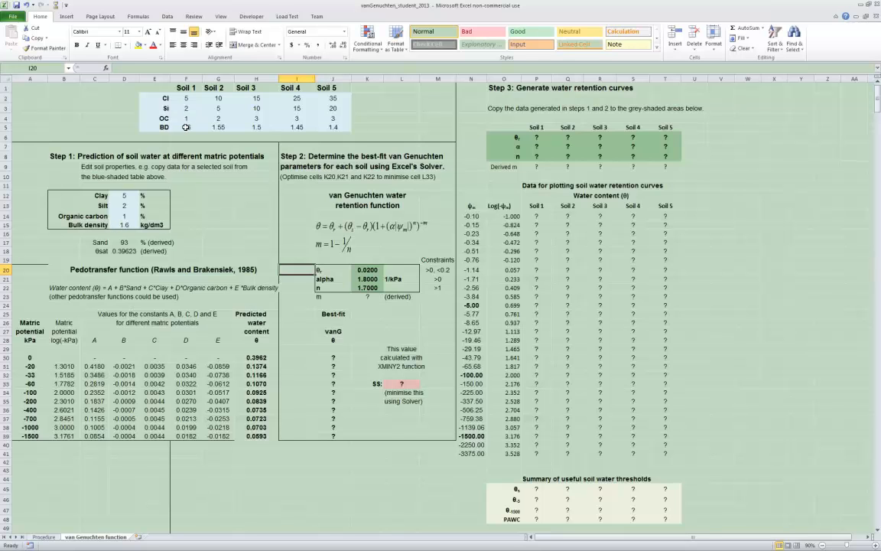
pyautogui.click(358, 360)
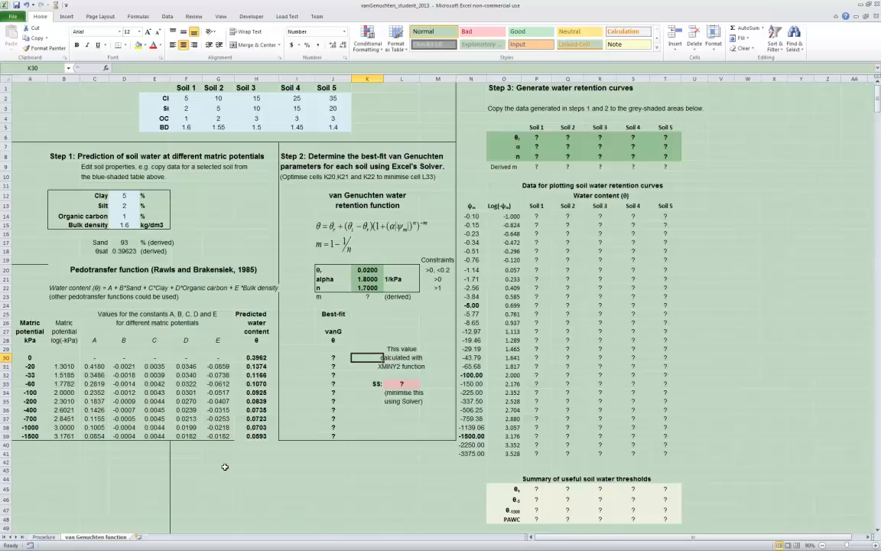
pyautogui.moveTo(254, 359); pyautogui.dragTo(252, 436)
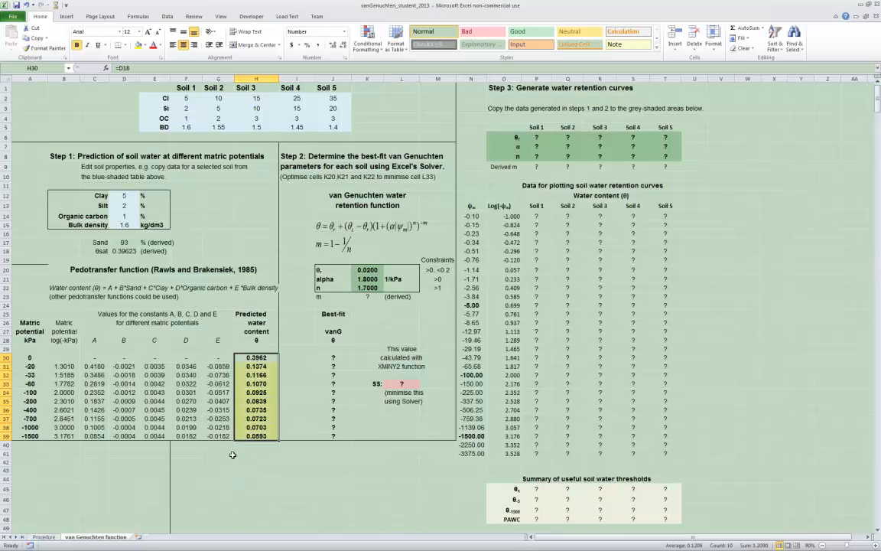
pyautogui.click(247, 455)
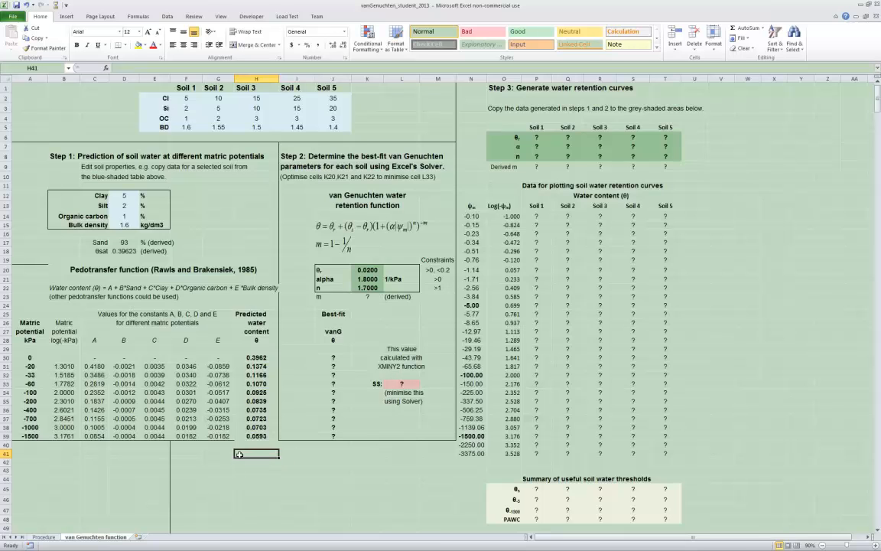
# Insert an empty 2-D line chart and place it below the pedotransfer function table
pyautogui.click(67, 17)
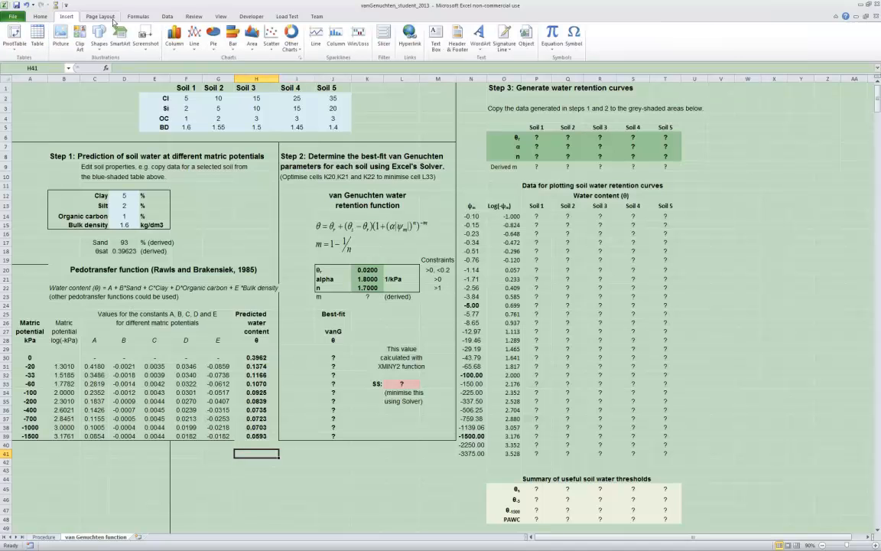
pyautogui.click(194, 34)
pyautogui.click(178, 68)
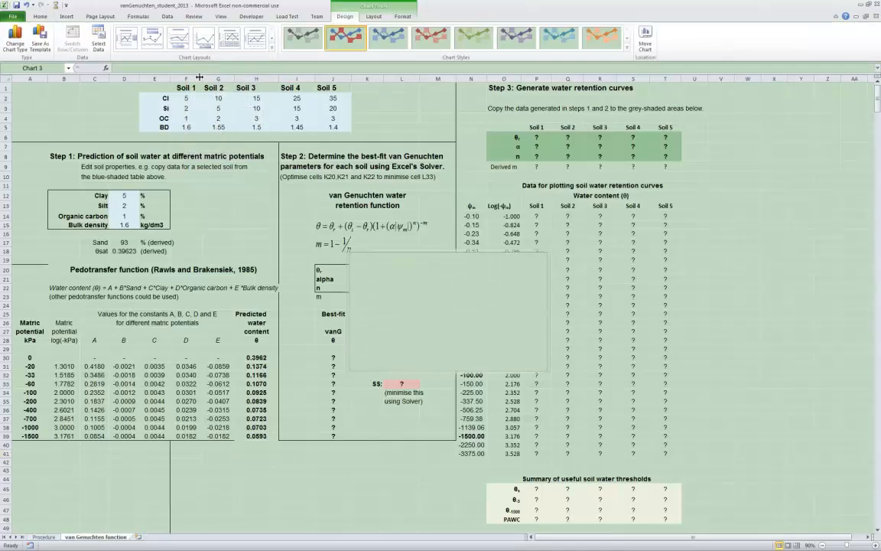
pyautogui.moveTo(376, 253); pyautogui.dragTo(260, 476)
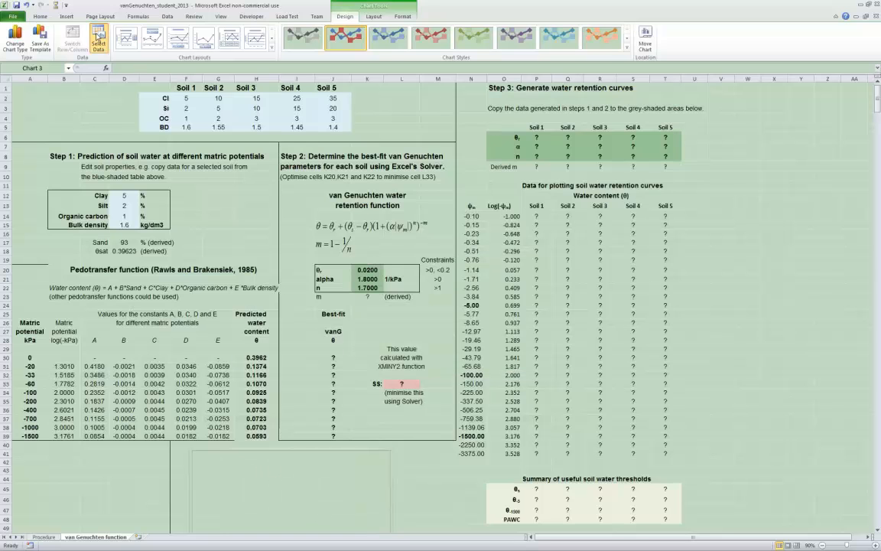
# Add a chart series named Pedotransfer that plots the predicted water contents in H30:H39
pyautogui.click(100, 36)
pyautogui.click(294, 190)
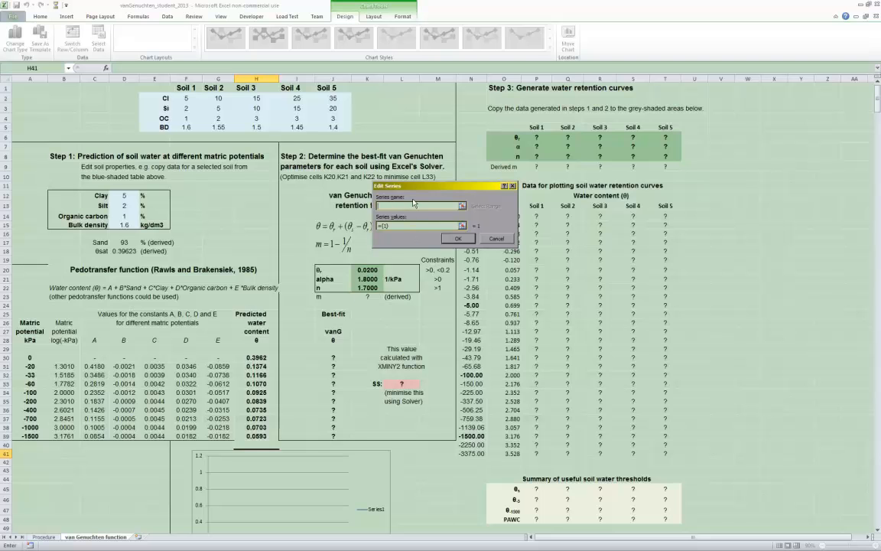
pyautogui.write('Pedotransfer')
pyautogui.click(404, 224)
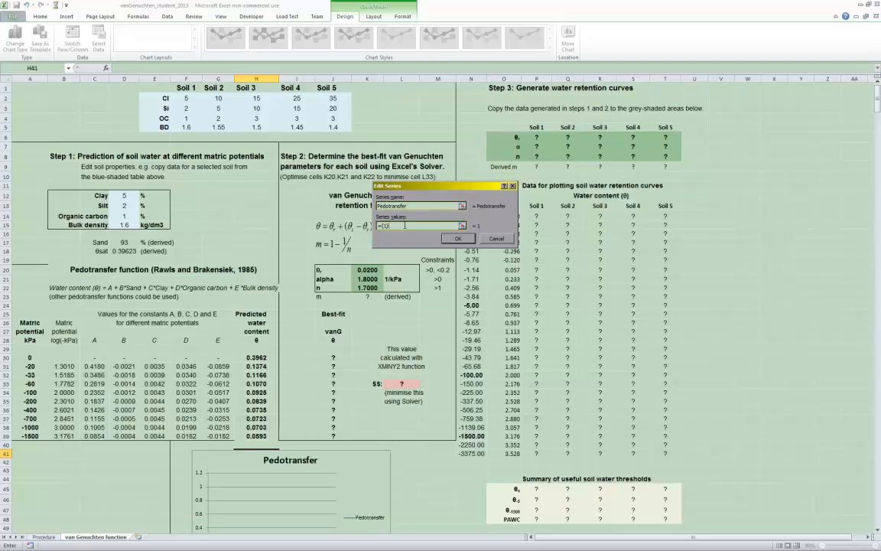
pyautogui.press('BackSpace')
pyautogui.press('BackSpace')
pyautogui.press('BackSpace')
pyautogui.moveTo(257, 357); pyautogui.dragTo(258, 434)
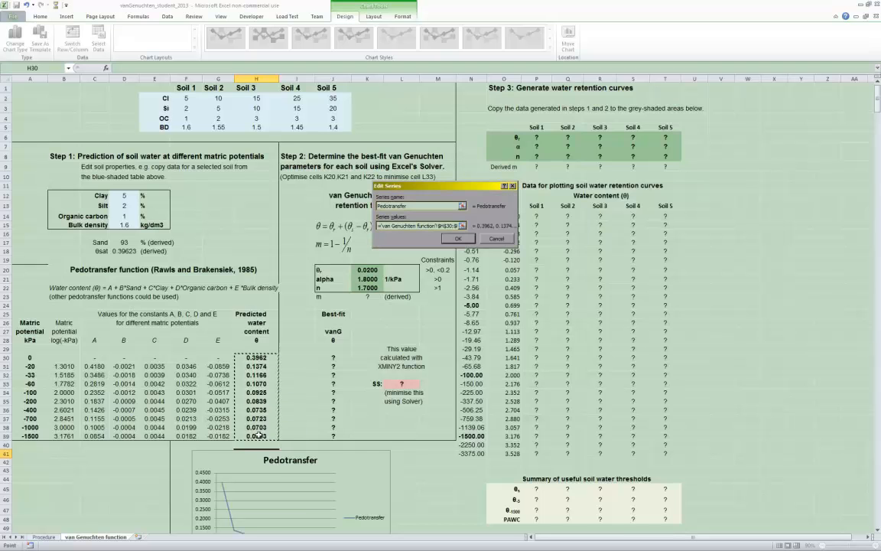
pyautogui.click(458, 238)
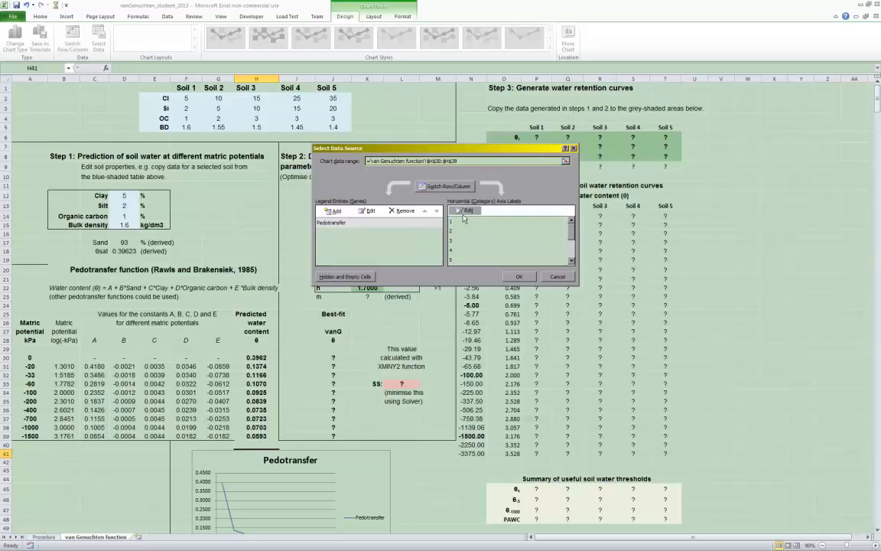
# Set the chart's horizontal axis labels to the matric potentials in A30:A39
pyautogui.click(465, 211)
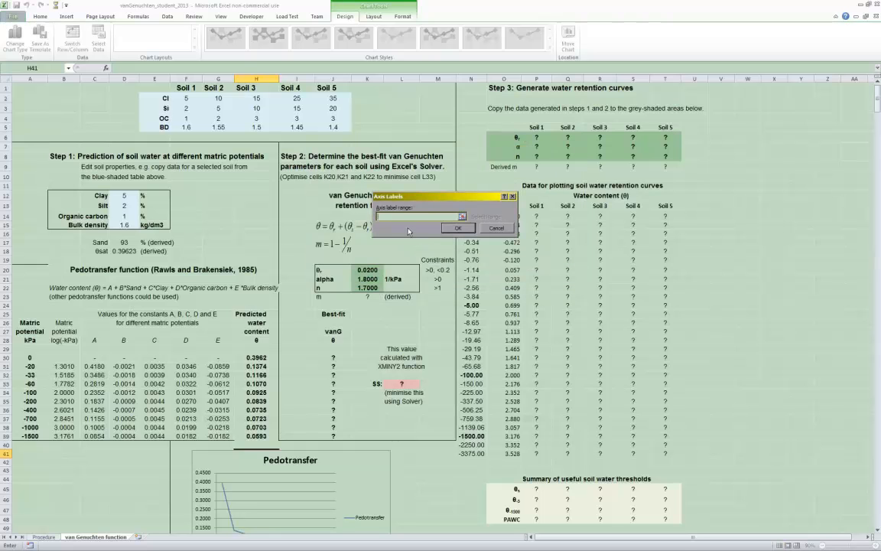
pyautogui.moveTo(31, 357); pyautogui.dragTo(35, 436)
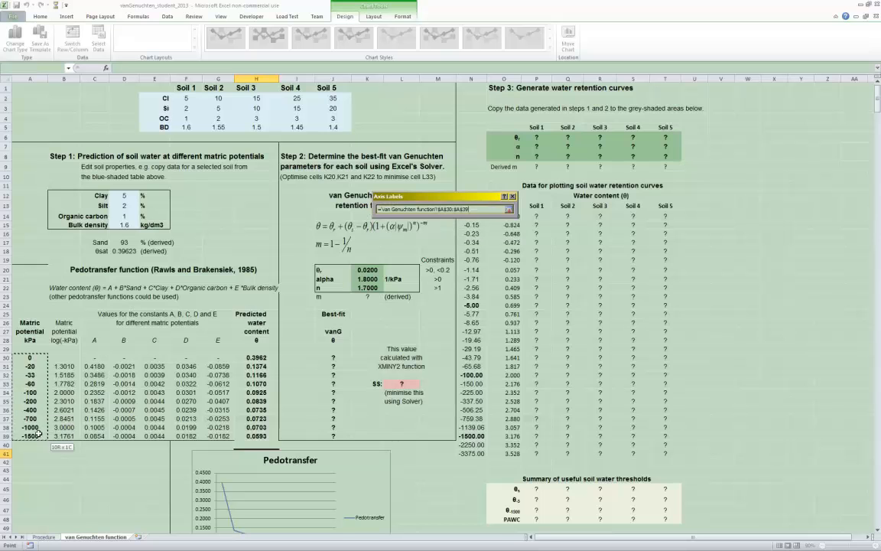
pyautogui.click(457, 229)
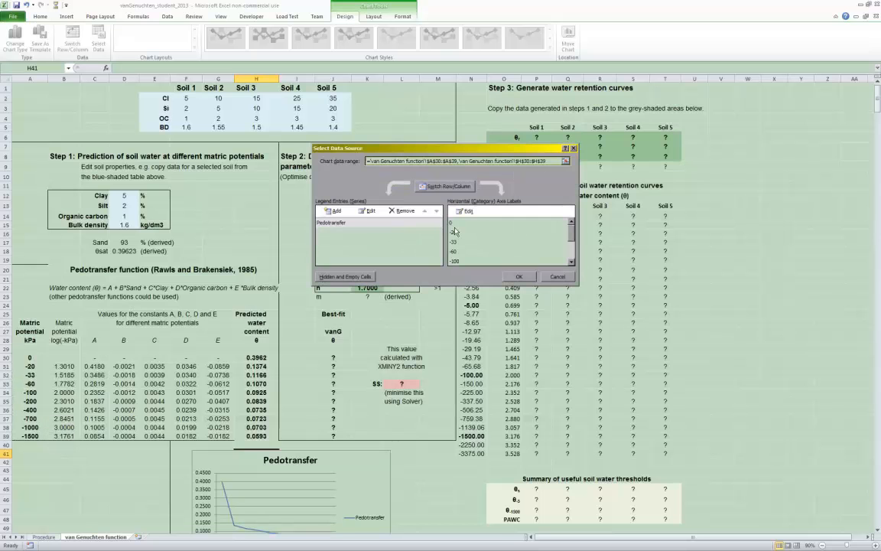
pyautogui.click(520, 277)
# Delete the horizontal gridlines from the Pedotransfer chart
pyautogui.scroll(-3, 330, 327)
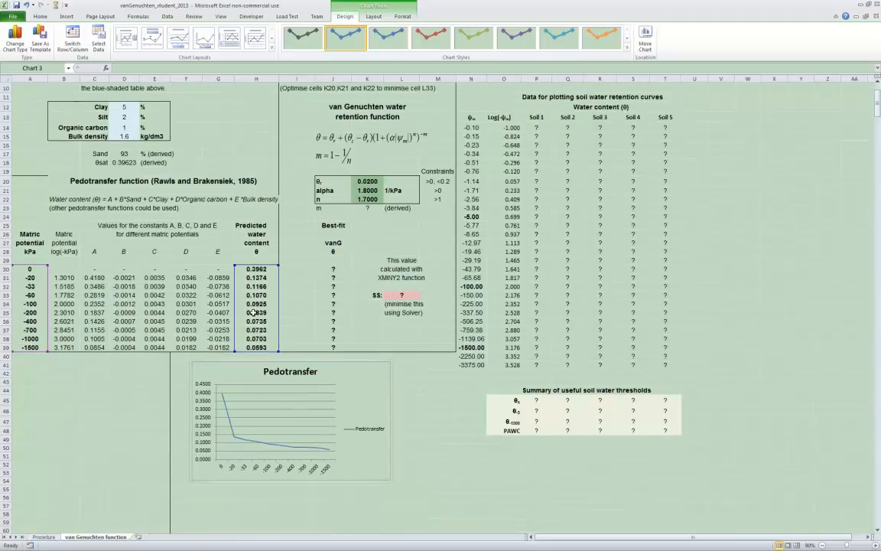
pyautogui.click(334, 404)
pyautogui.press('Delete')
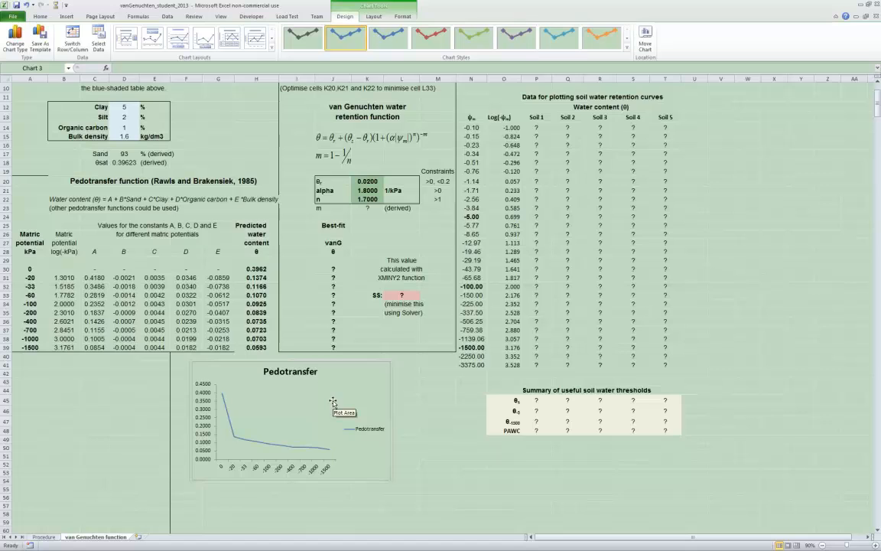
# Calculate the derived van Genuchten parameter m in cell K23 with the formula =1-1/K22
pyautogui.scroll(2, 334, 403)
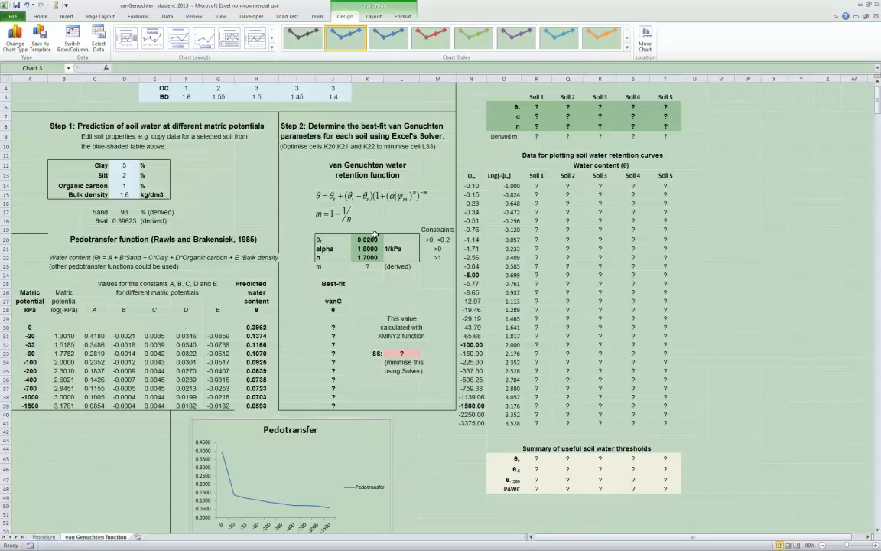
pyautogui.click(374, 239)
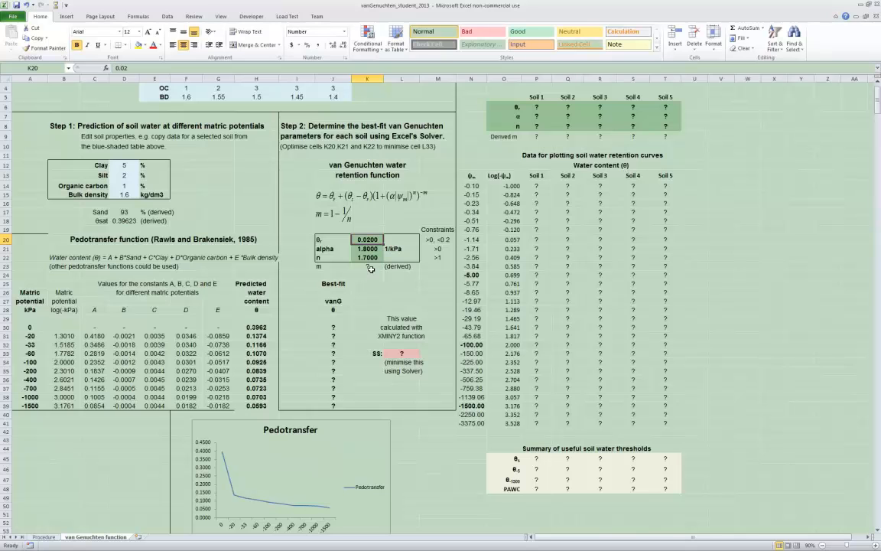
pyautogui.click(371, 267)
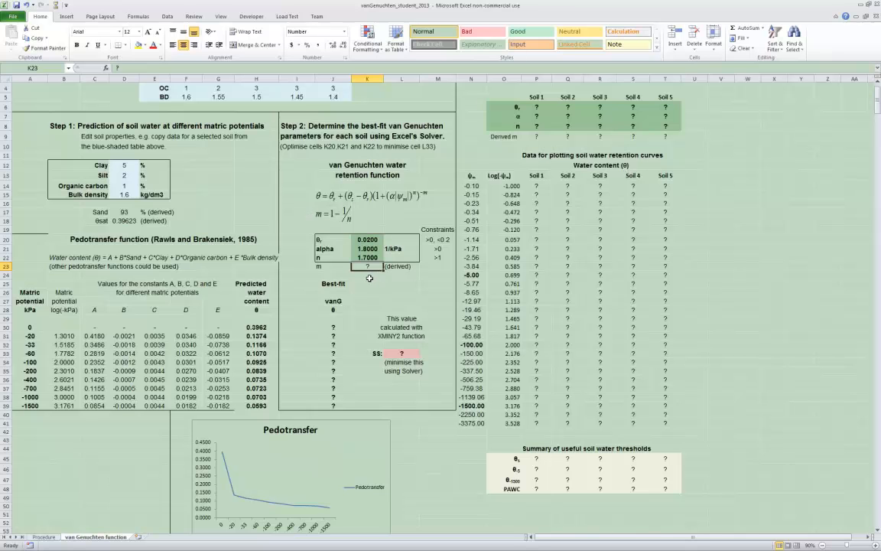
pyautogui.write('=1-1/')
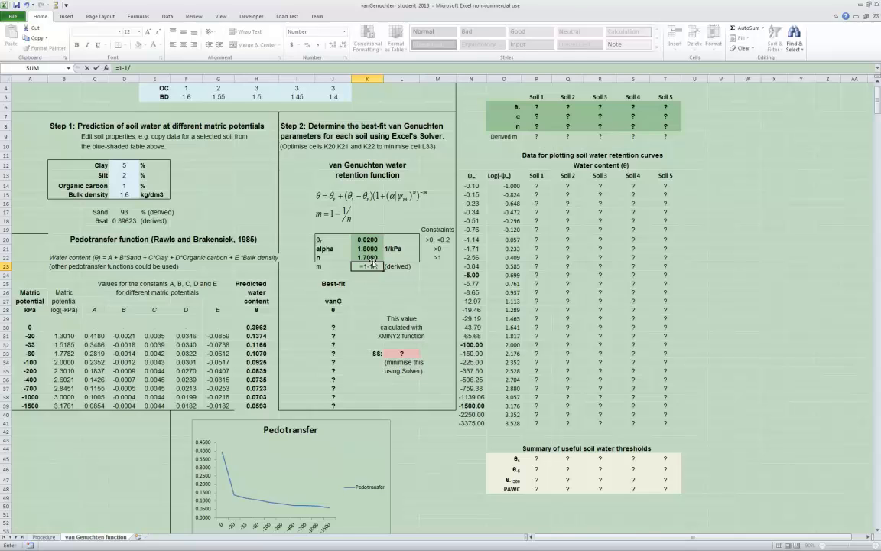
pyautogui.click(368, 257)
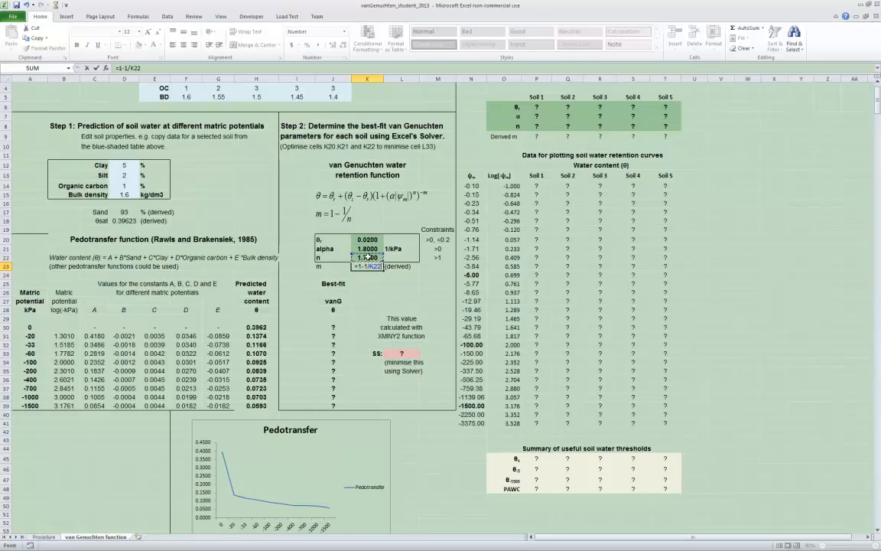
pyautogui.press('Return')
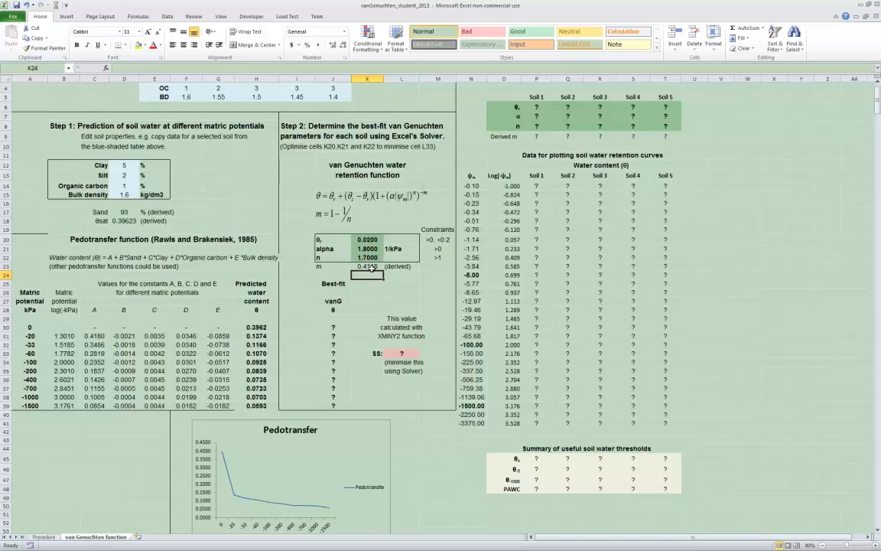
# Begin the best-fit van Genuchten formula in cell J30 with =$K$20+(, referencing the residual water content absolutely
pyautogui.click(335, 327)
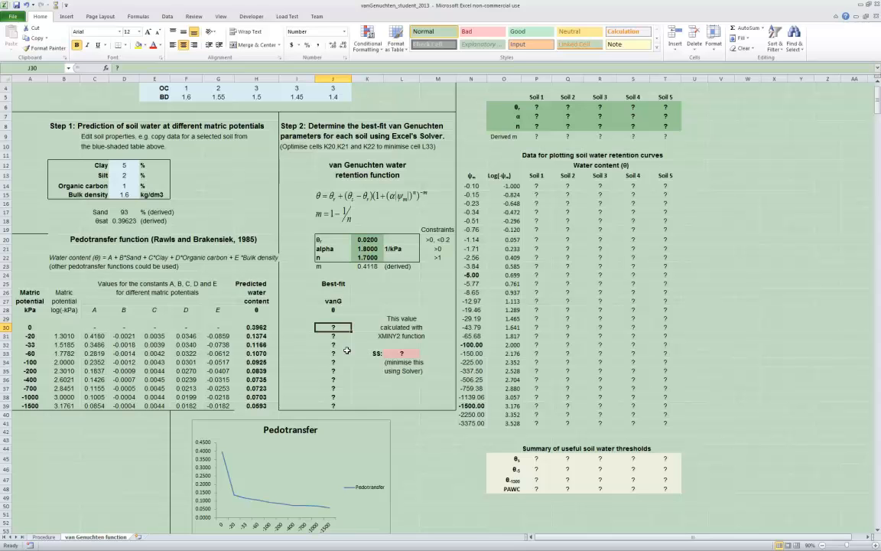
pyautogui.write('=')
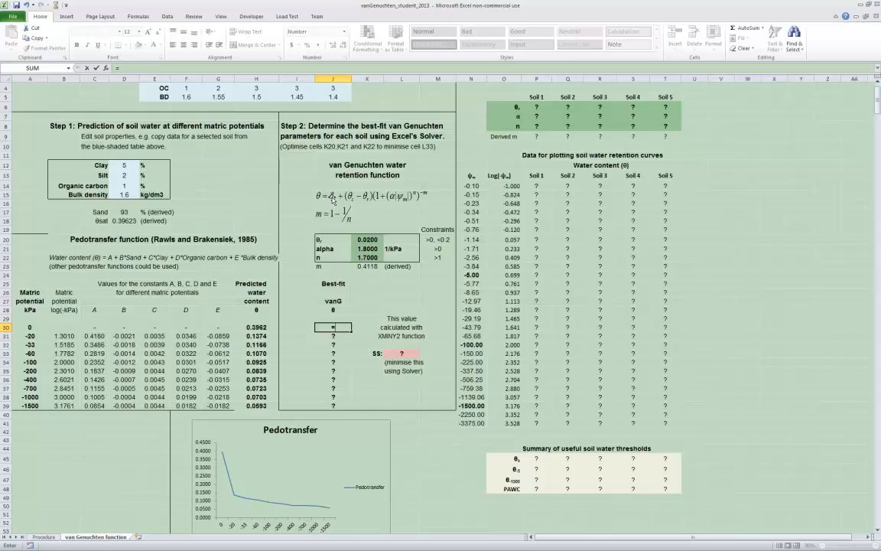
pyautogui.click(368, 241)
pyautogui.click(125, 68)
pyautogui.write('$K$20+(')
pyautogui.click(126, 68)
pyautogui.write('$20')
pyautogui.click(138, 68)
pyautogui.write('+(')
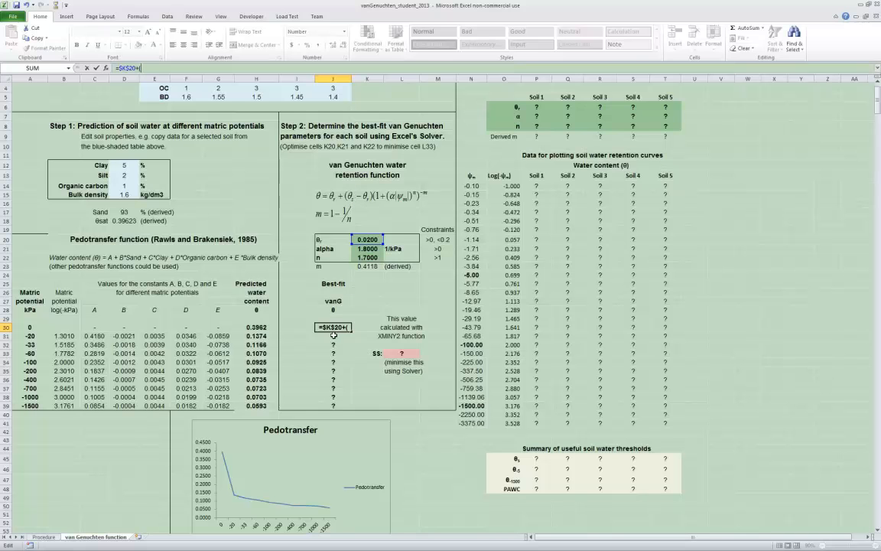
# Continue the J30 formula with the saturated minus residual water content term, $D$18-$K$20, and close its parenthesis
pyautogui.click(124, 220)
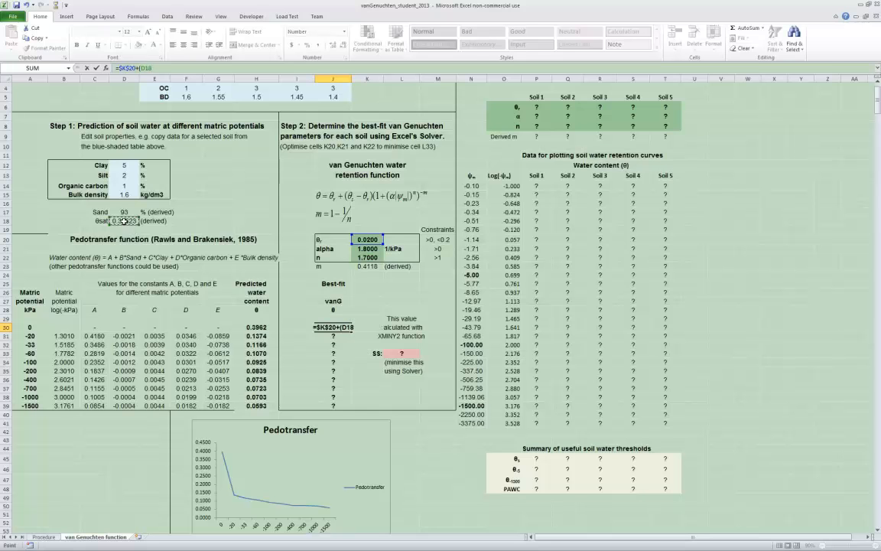
pyautogui.click(141, 68)
pyautogui.write('$D$')
pyautogui.press('Right')
pyautogui.write('$18-')
pyautogui.click(367, 240)
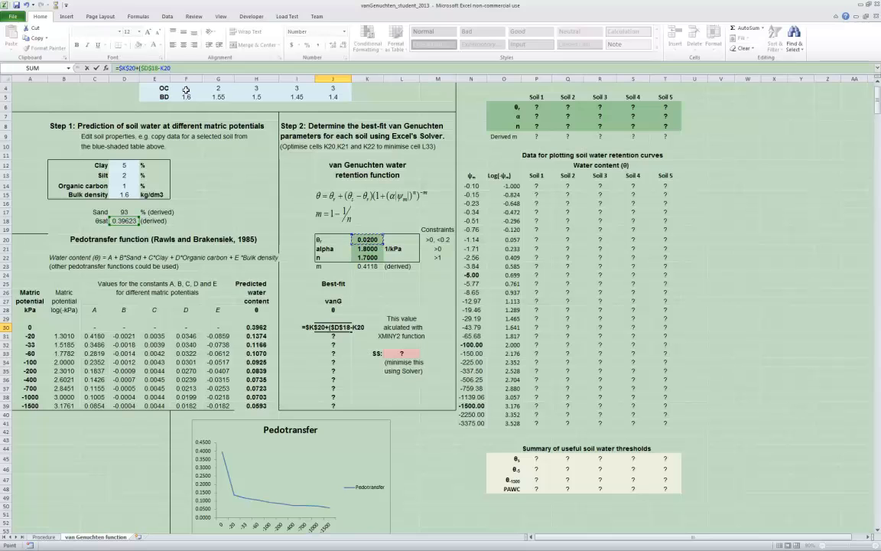
pyautogui.click(161, 68)
pyautogui.write('$')
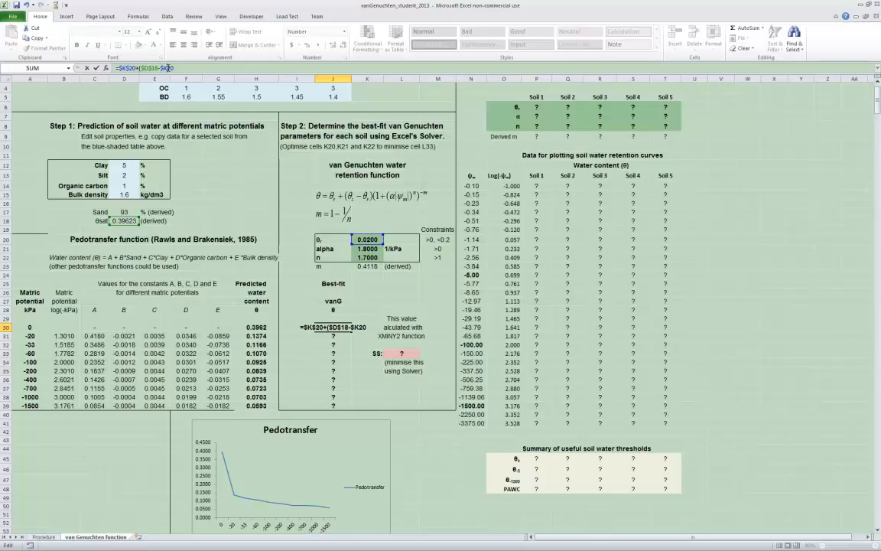
pyautogui.click(168, 68)
pyautogui.write('$20')
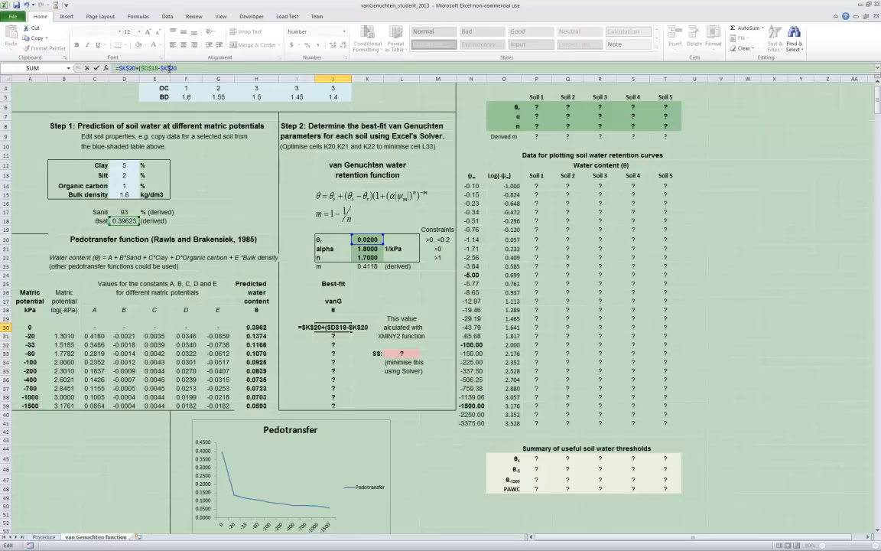
pyautogui.write(')')
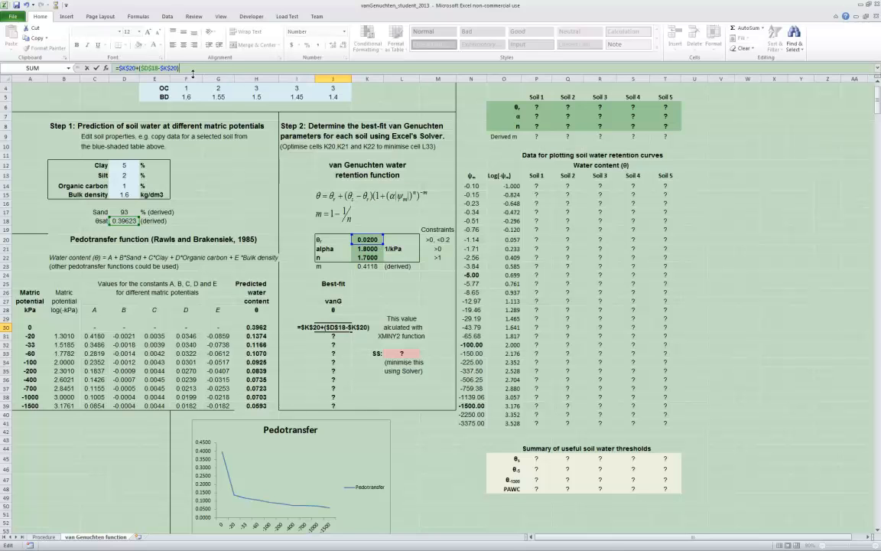
# Extend the J30 formula with a multiplied parenthesised term that starts with 1+ and contains an empty nested pair of parentheses
pyautogui.write('*(')
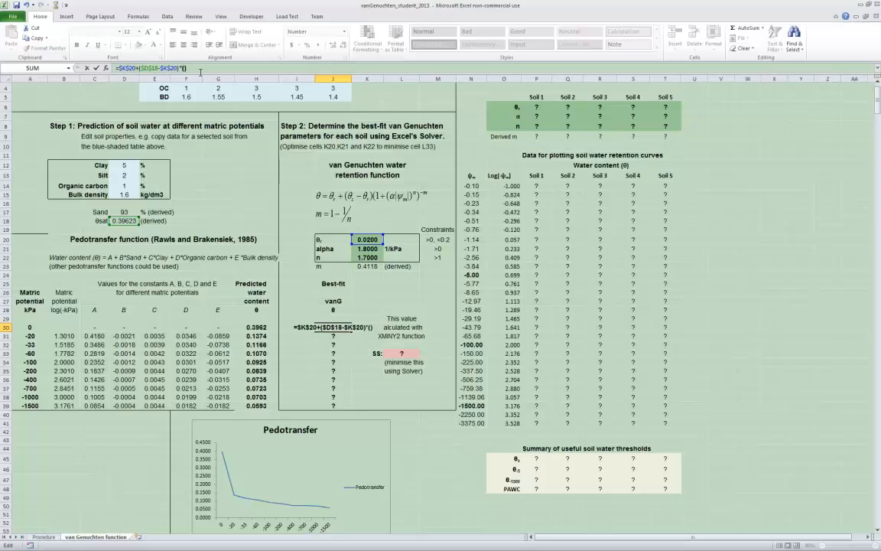
pyautogui.write(')')
pyautogui.write('1+')
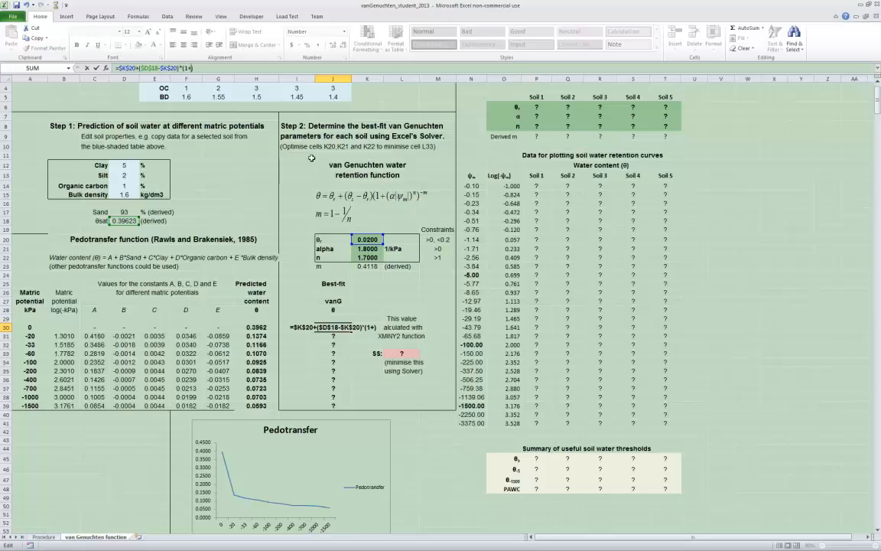
pyautogui.write('()')
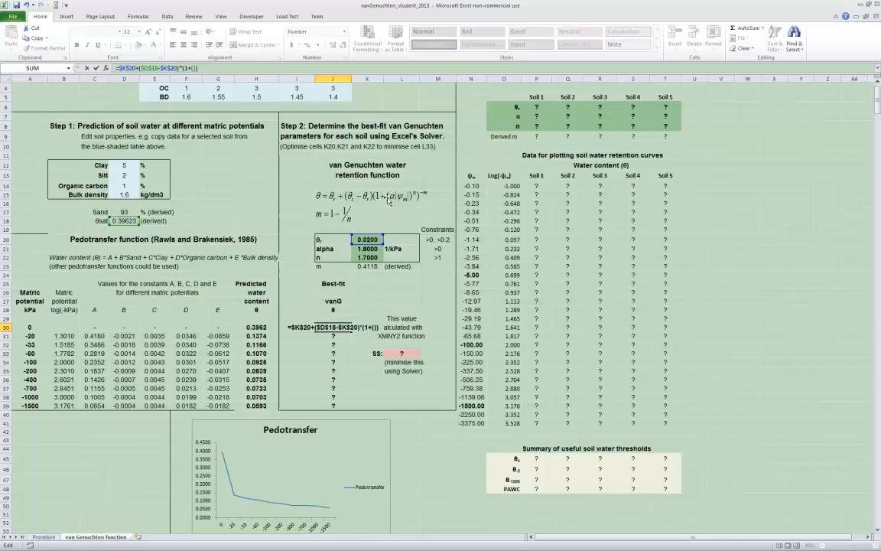
# Insert the alpha parameter as the absolute reference $K$21 inside the nested parentheses of the J30 formula
pyautogui.click(366, 250)
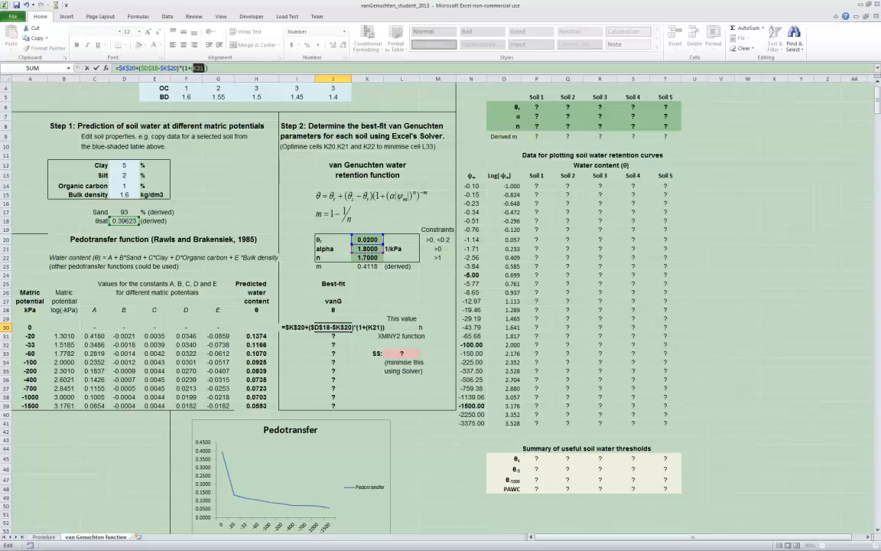
pyautogui.click(195, 68)
pyautogui.write('$K$')
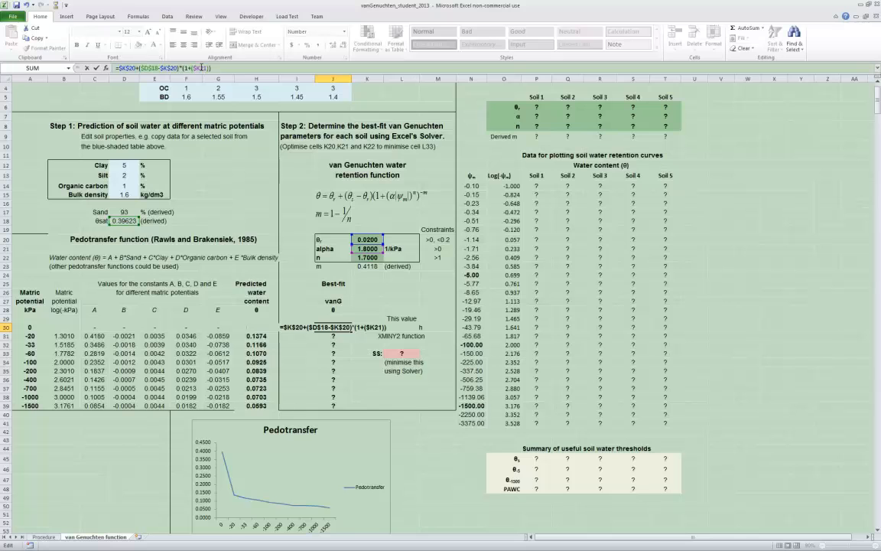
pyautogui.click(201, 68)
pyautogui.write('$')
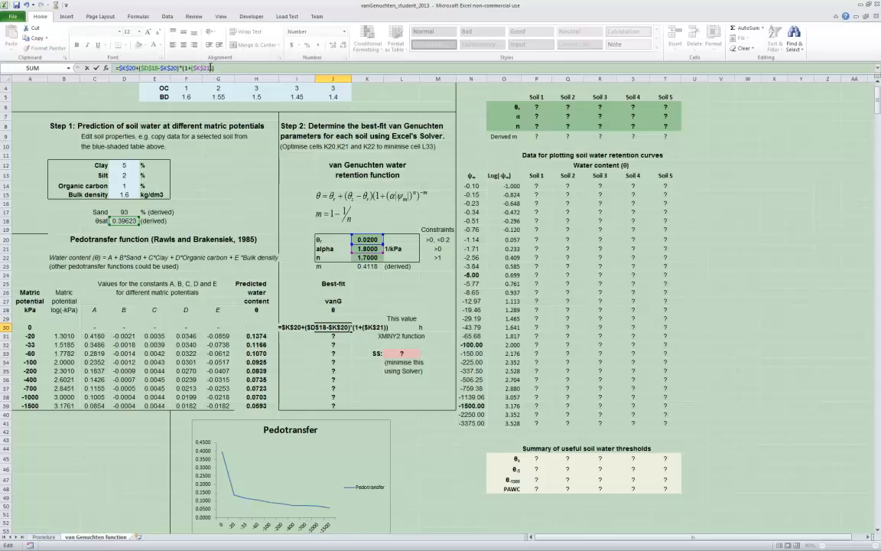
pyautogui.write('^')
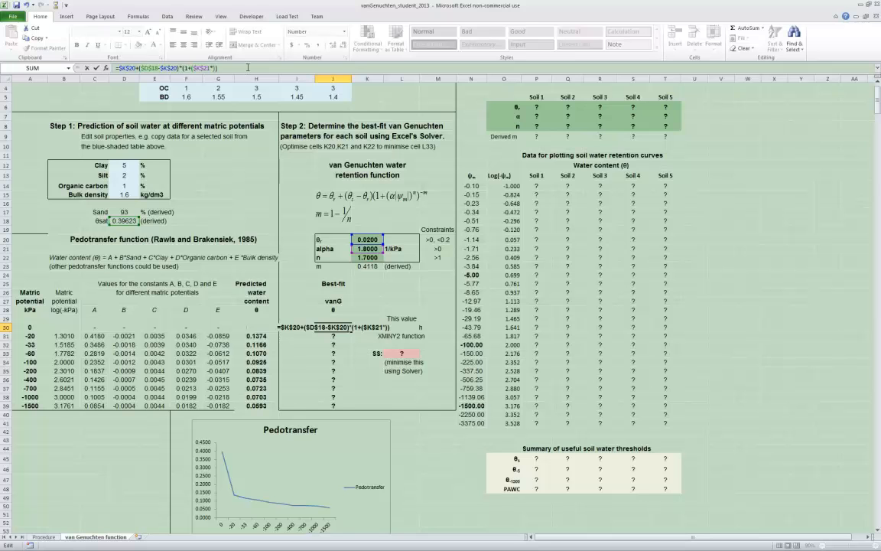
# Multiply alpha in the J30 formula by the absolute matric potential, ABS(A30), keeping the A30 reference relative
pyautogui.write('ABS')
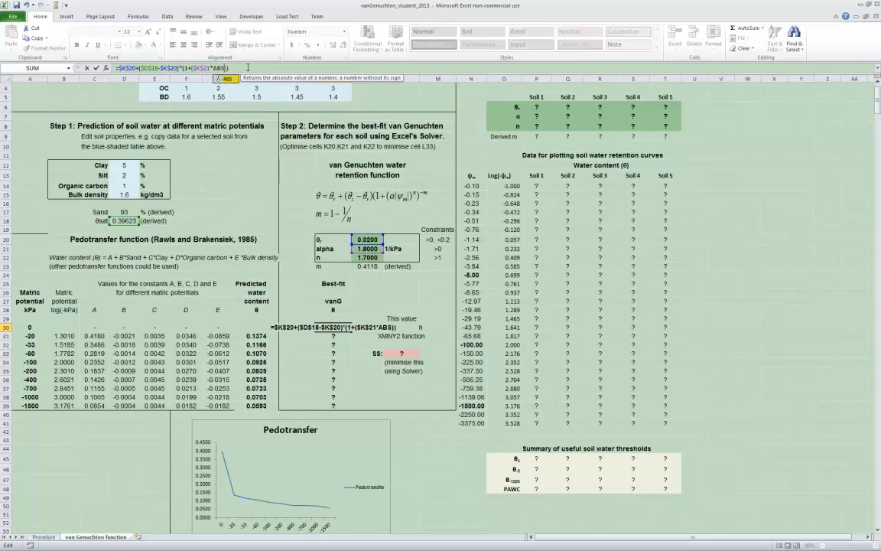
pyautogui.write('()')
pyautogui.click(227, 69)
pyautogui.click(226, 69)
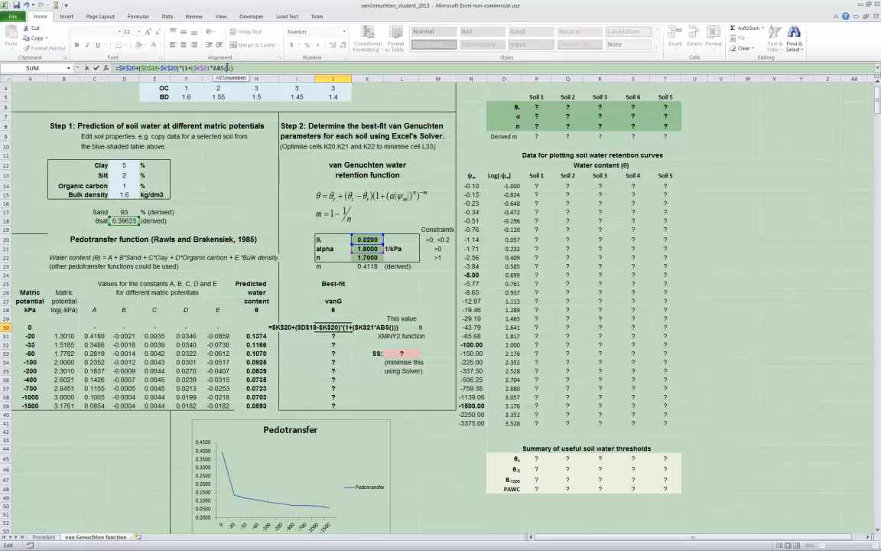
pyautogui.click(27, 327)
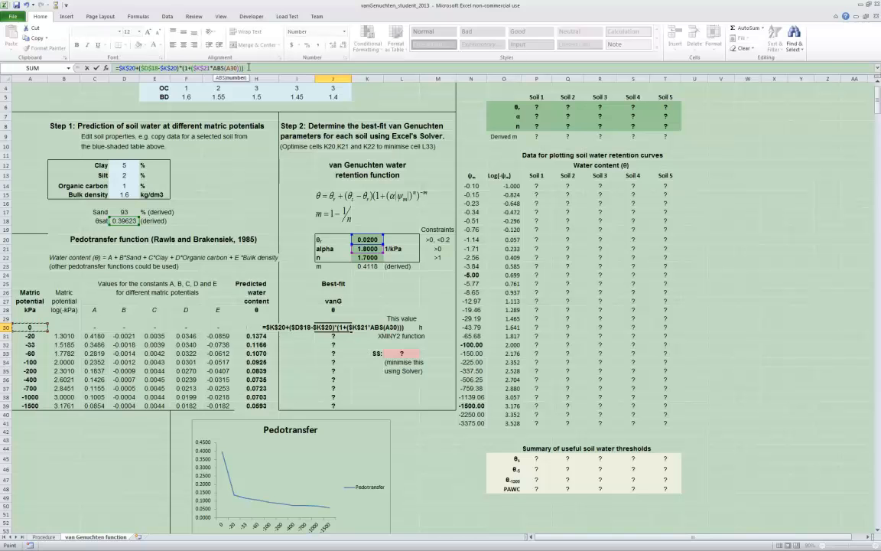
pyautogui.press('Right')
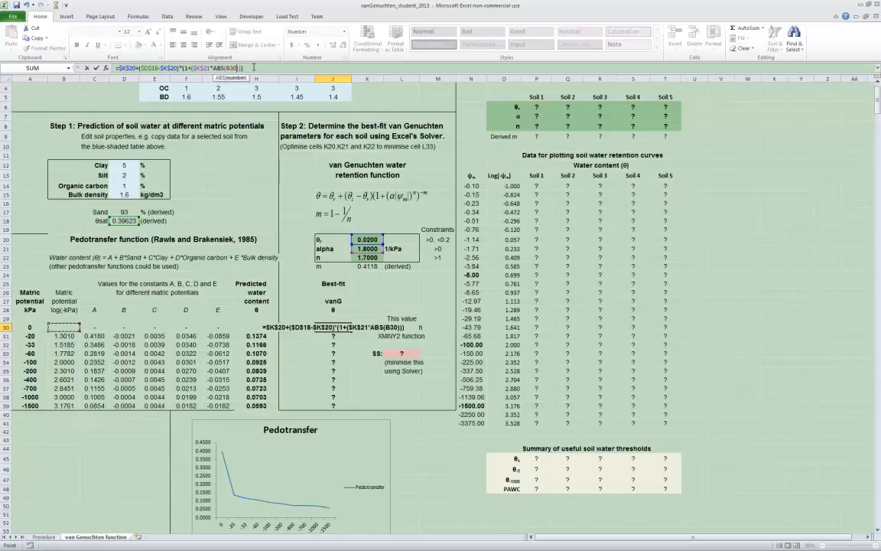
pyautogui.press('Left')
pyautogui.write(')')
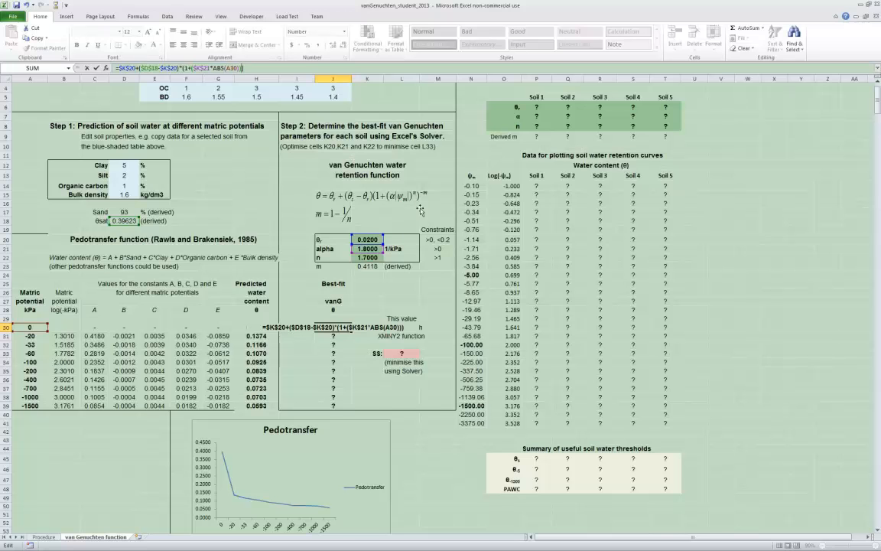
# Raise the alpha times matric potential term in the J30 formula to the power n, referenced absolutely as $K$22
pyautogui.press('BackSpace')
pyautogui.write('^')
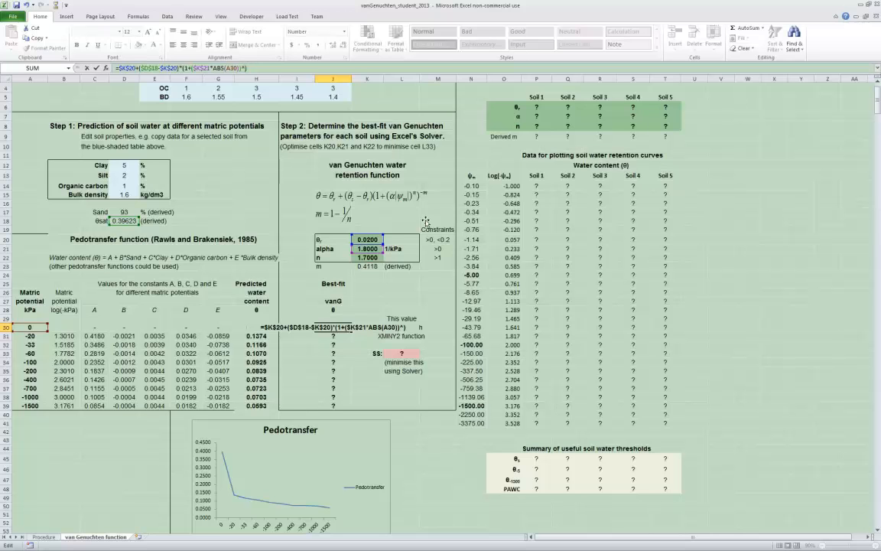
pyautogui.click(370, 258)
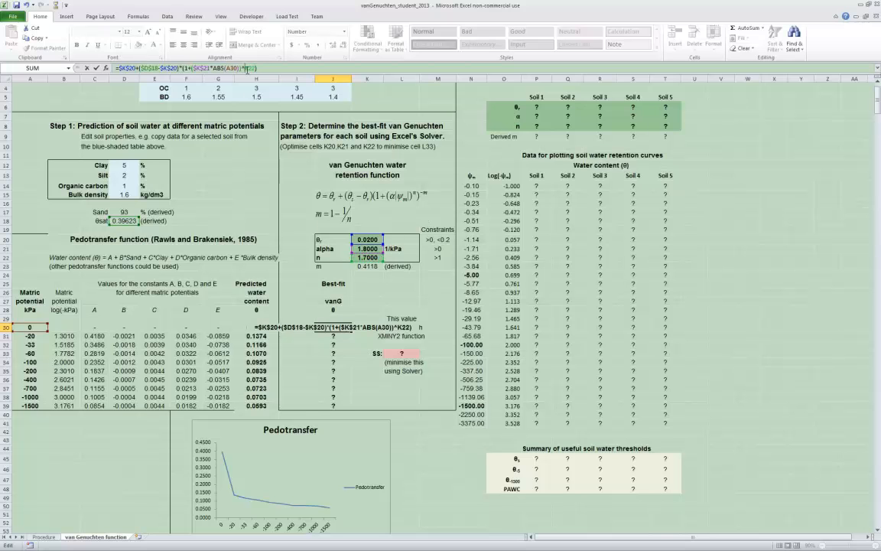
pyautogui.press('F4')
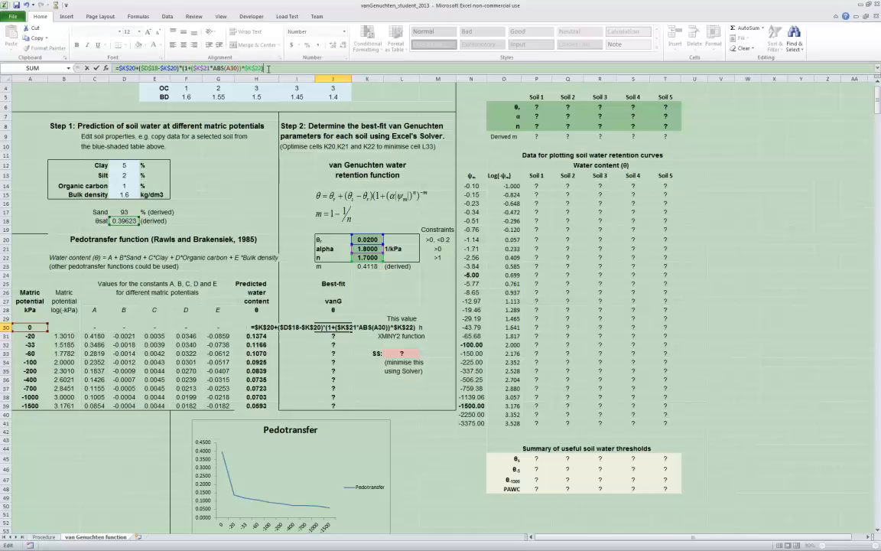
# Raise the outer parenthesised term to the power -$K$23, check the bracket pairing, and enter the completed van Genuchten formula in J30
pyautogui.write('^')
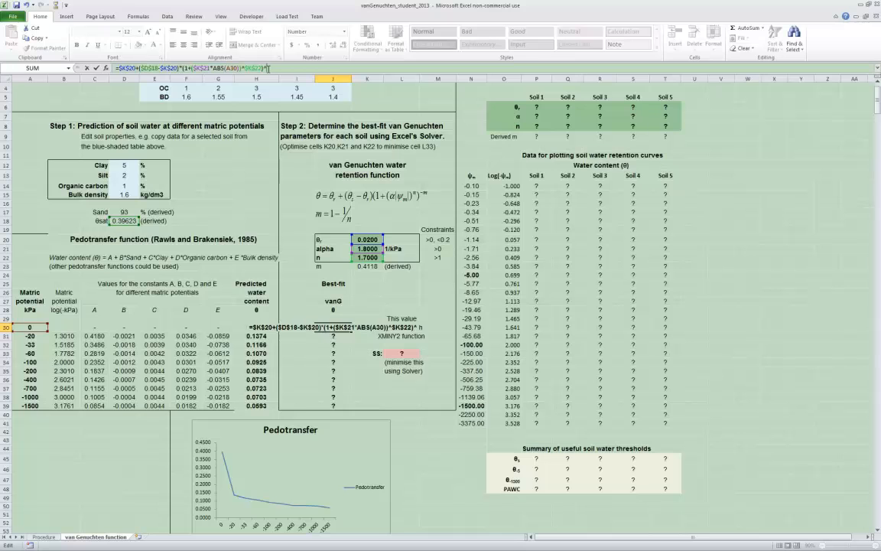
pyautogui.write('K23')
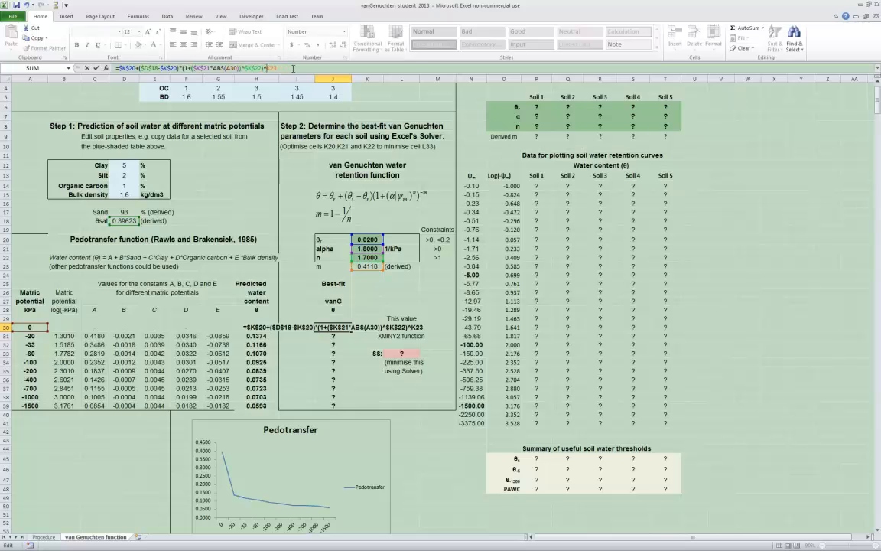
pyautogui.write('-')
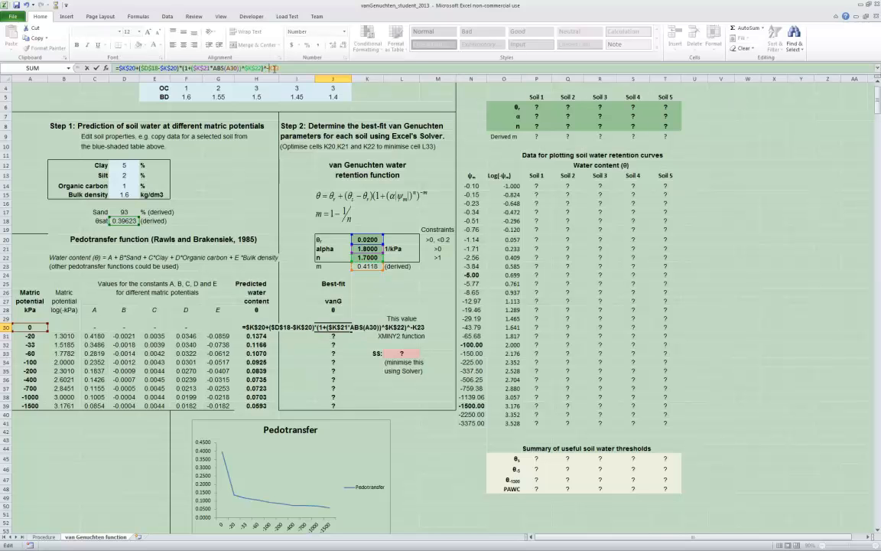
pyautogui.press('F4')
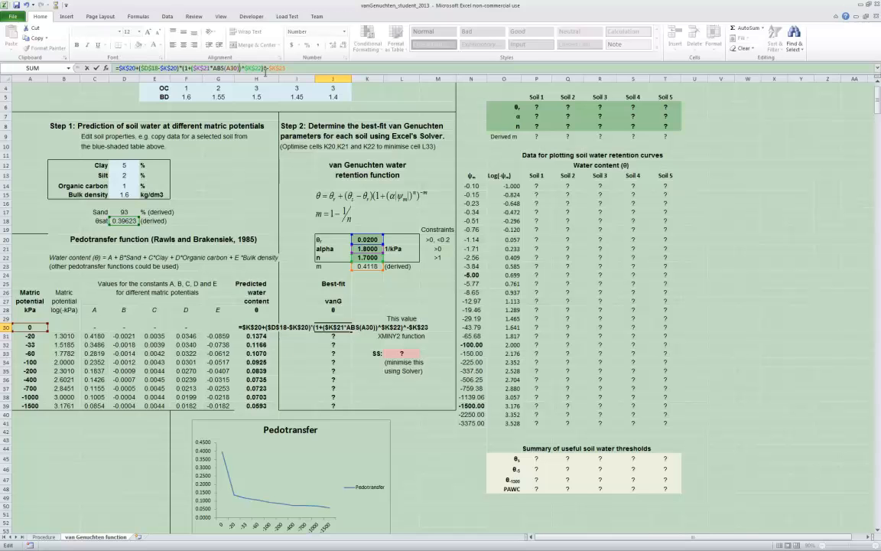
pyautogui.press('Left')
pyautogui.press('Left')
pyautogui.press('Left')
pyautogui.press('Left')
pyautogui.press('Left')
pyautogui.press('Left')
pyautogui.press('Left')
pyautogui.press('Left')
pyautogui.press('Right')
pyautogui.press('Right')
pyautogui.press('Right')
pyautogui.press('Right')
pyautogui.press('Right')
pyautogui.press('Right')
pyautogui.press('Right')
pyautogui.press('Right')
pyautogui.press('Right')
pyautogui.press('Right')
pyautogui.press('Right')
pyautogui.press('Right')
pyautogui.press('Return')
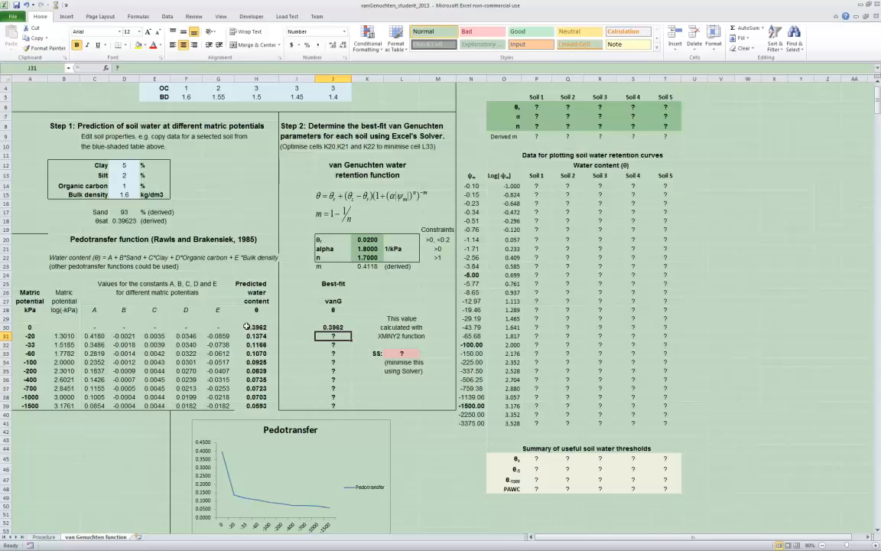
# Copy the van Genuchten formula from J30 into J31 and check which cells the copied formula references
pyautogui.press('Up')
pyautogui.moveTo(352, 333); pyautogui.dragTo(350, 340)
pyautogui.click(337, 336)
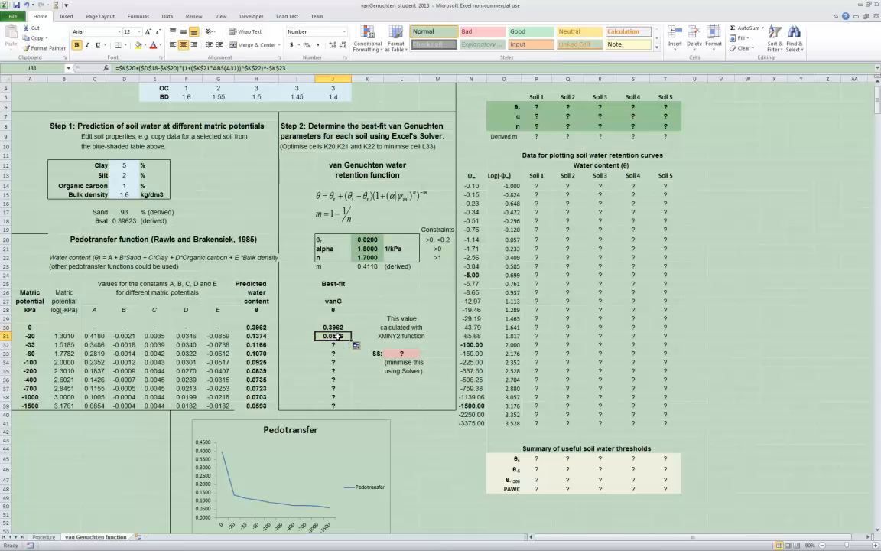
pyautogui.click(319, 68)
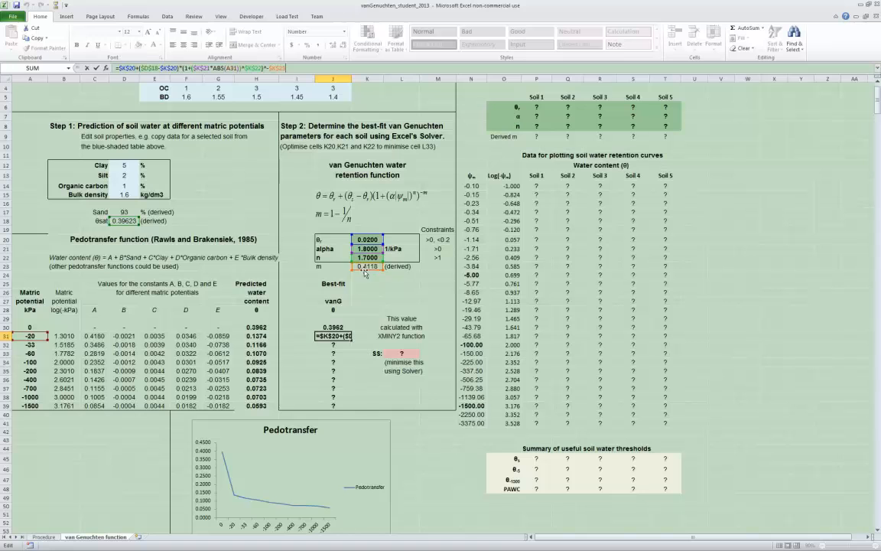
pyautogui.press('Return')
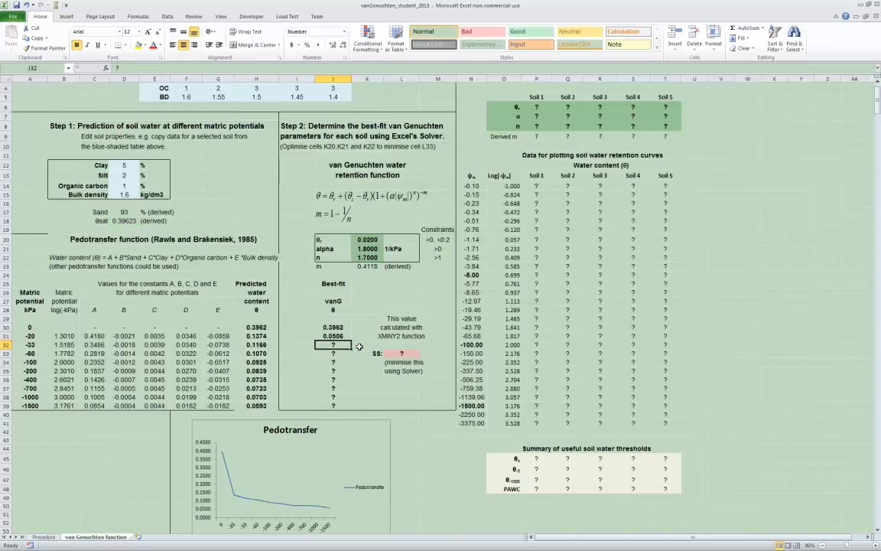
# Fill the van Genuchten formula from J31 down to J39 for the remaining matric potentials
pyautogui.click(345, 337)
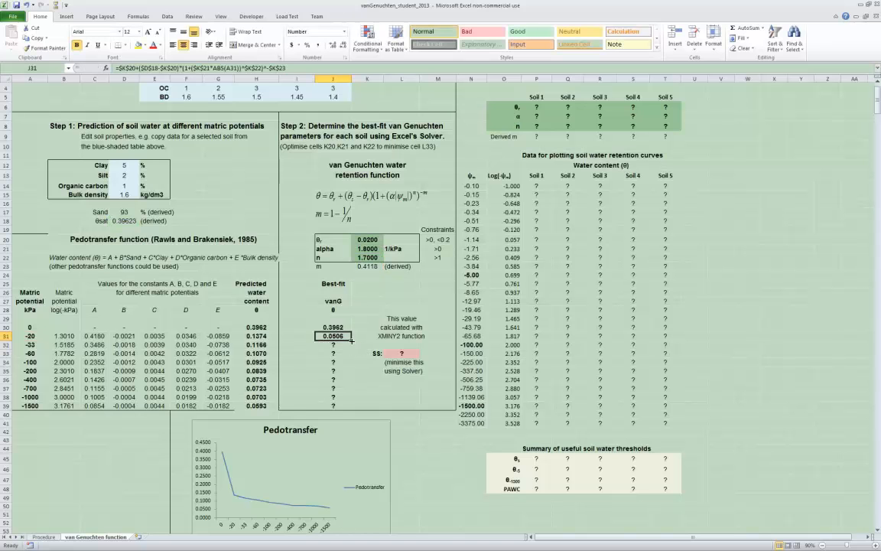
pyautogui.moveTo(352, 341); pyautogui.dragTo(354, 409)
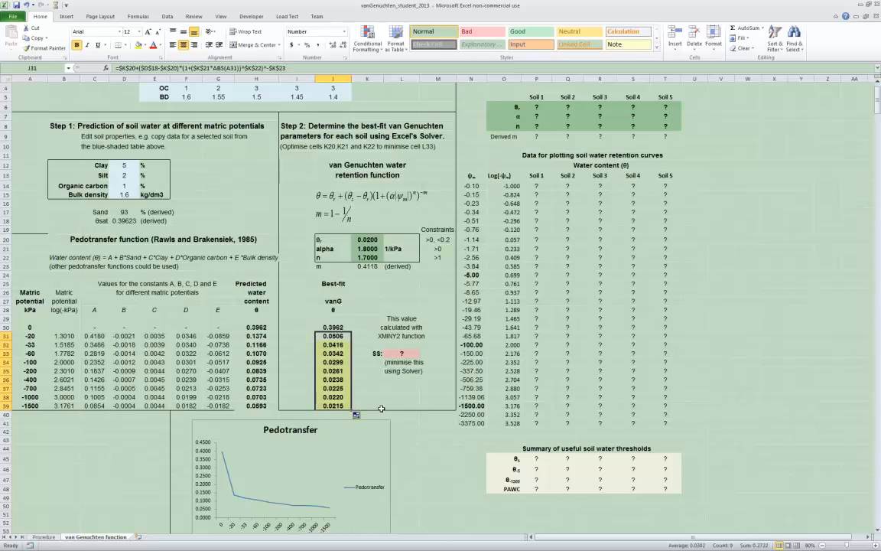
pyautogui.click(367, 326)
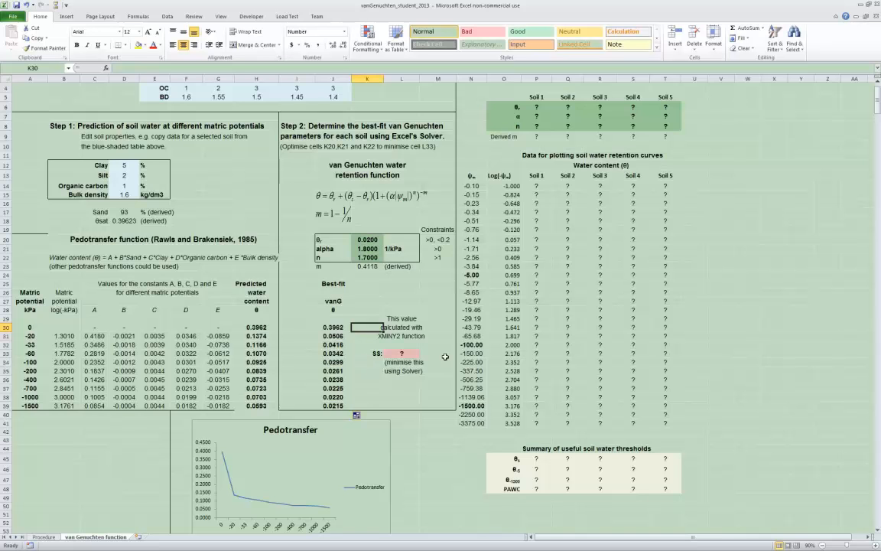
# Consult the Procedure sheet for the sum of squared differences instructions and start a SUMXMY2 formula in L33 of the van Genuchten function sheet
pyautogui.click(405, 354)
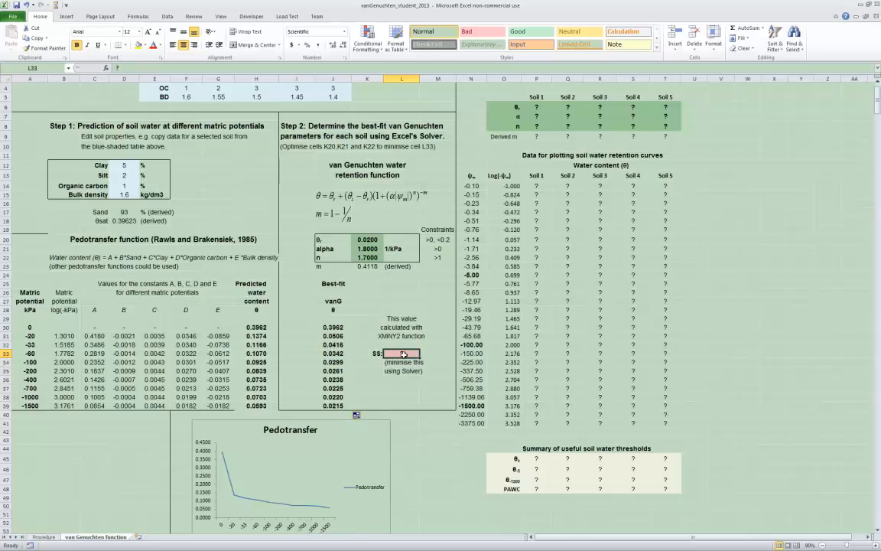
pyautogui.click(44, 537)
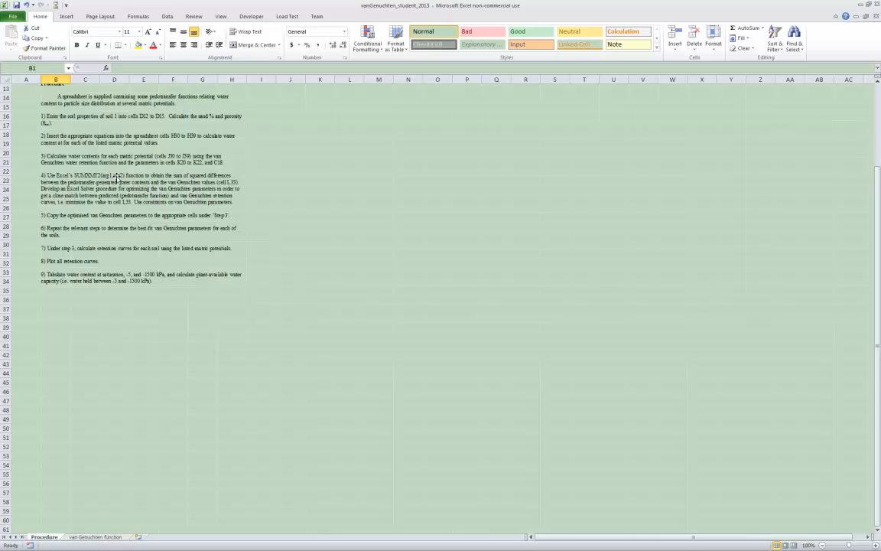
pyautogui.click(111, 537)
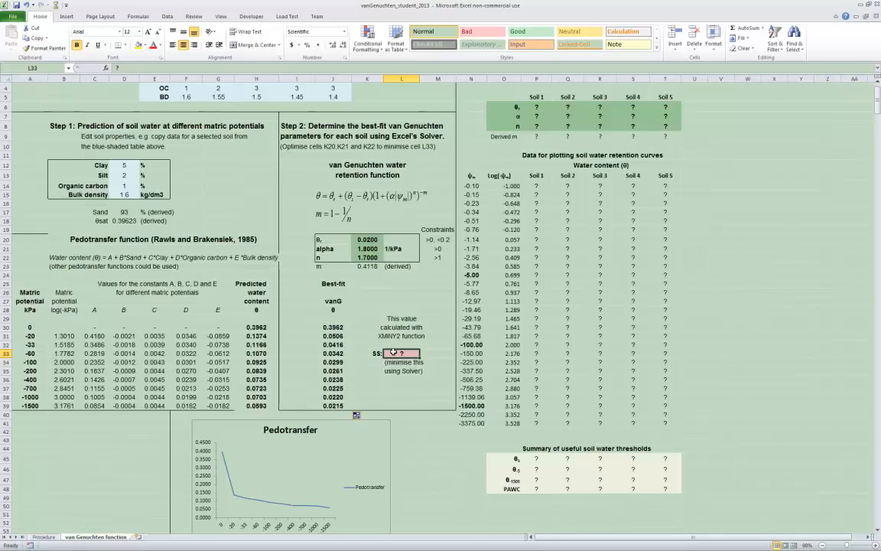
pyautogui.write('=')
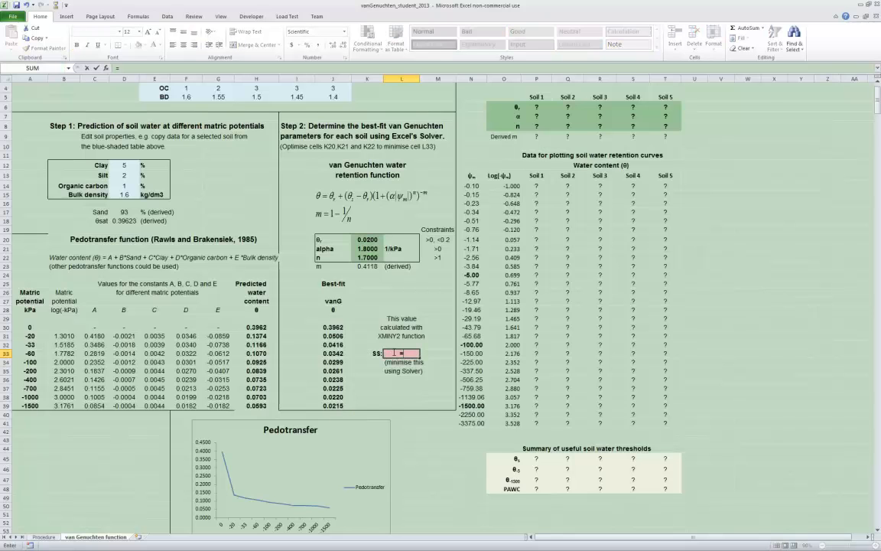
pyautogui.write('s')
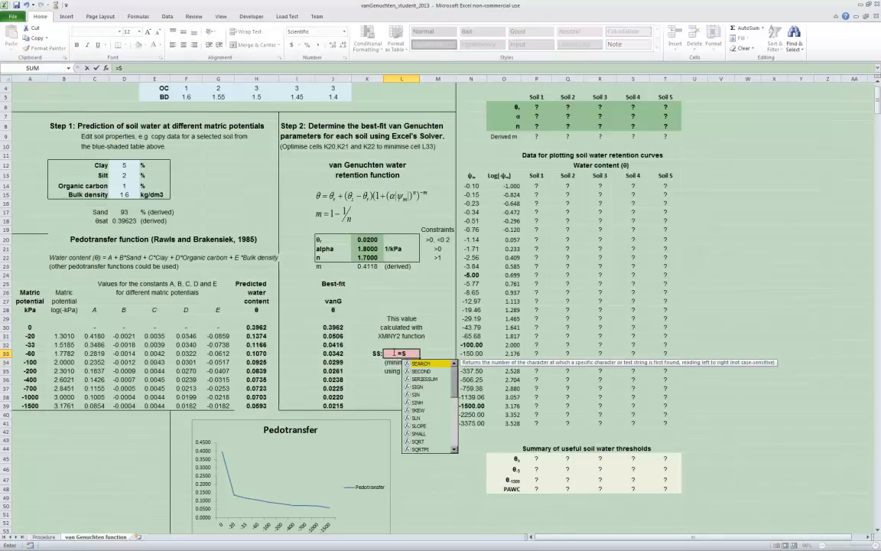
pyautogui.write('um')
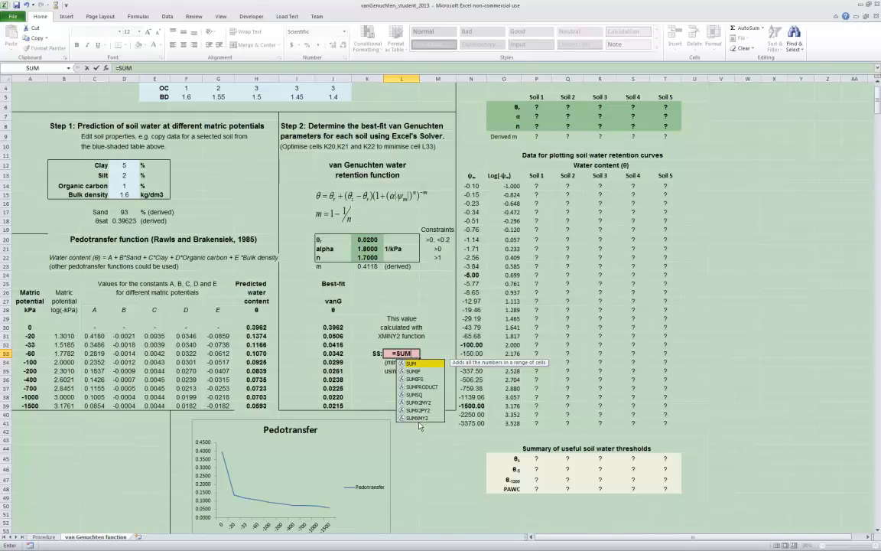
pyautogui.click(419, 419)
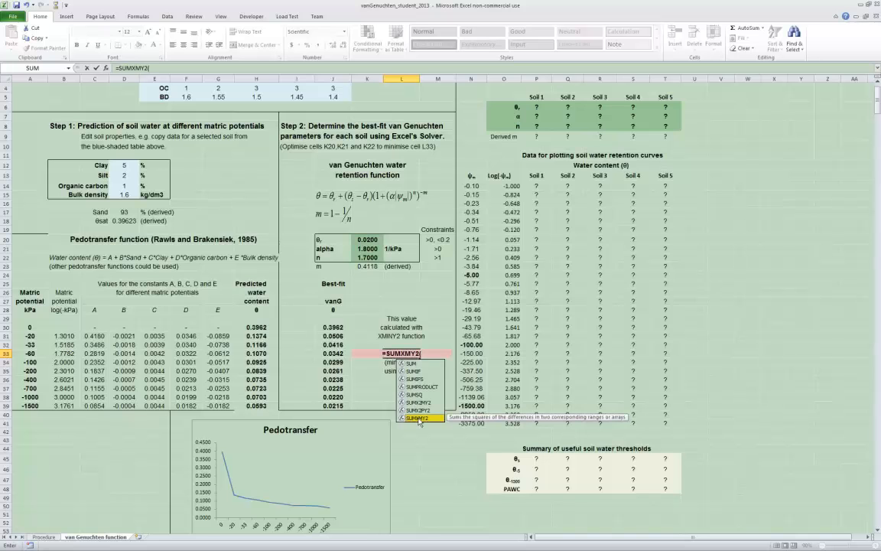
pyautogui.doubleClick(419, 419)
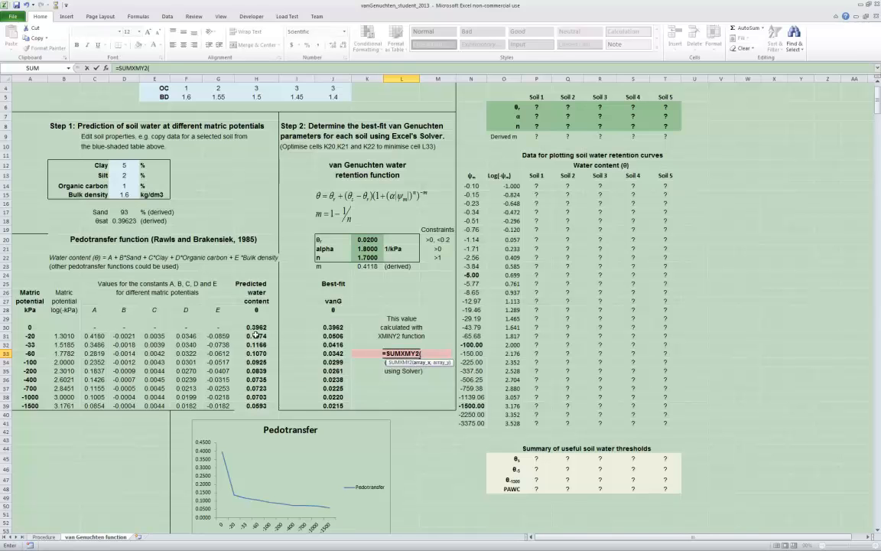
# Supply H30:H39 and J30:J39 as the two arrays and enter the completed SUMXMY2 formula in L33
pyautogui.moveTo(256, 327); pyautogui.dragTo(254, 405)
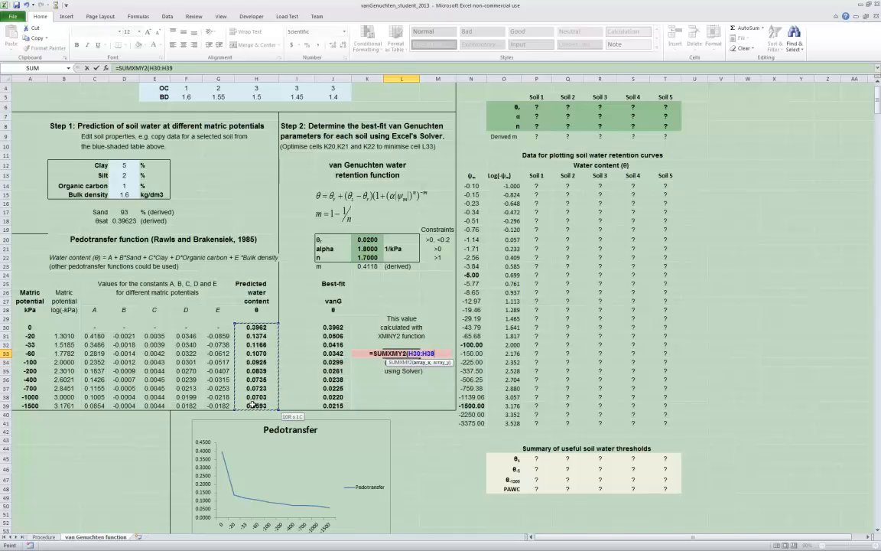
pyautogui.write(',')
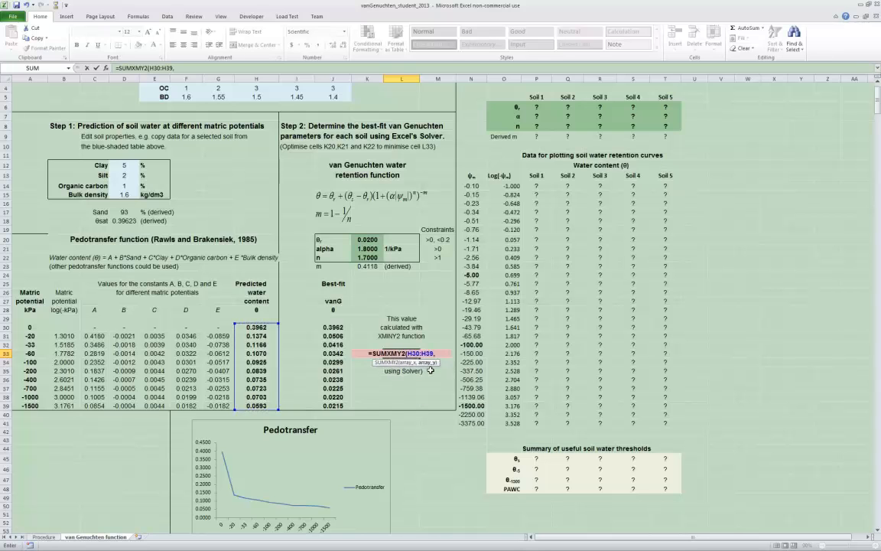
pyautogui.moveTo(331, 327); pyautogui.dragTo(333, 406)
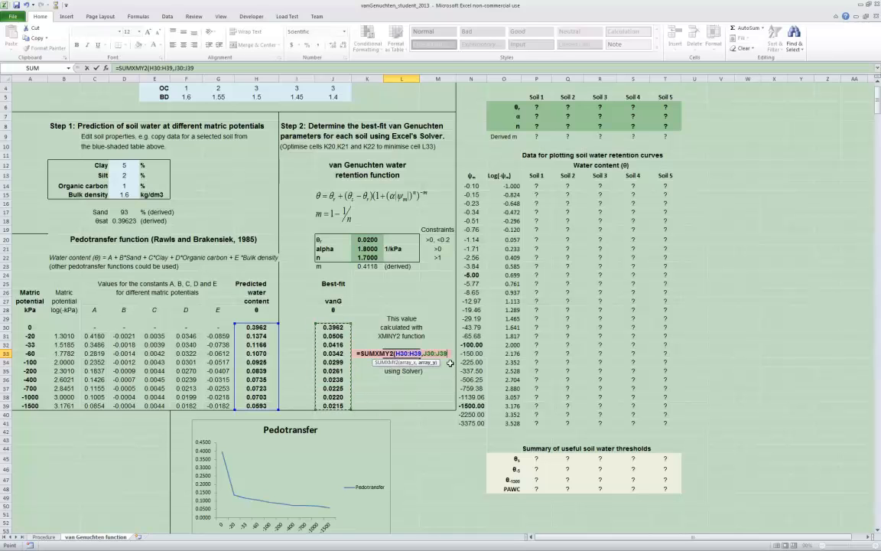
pyautogui.write(')')
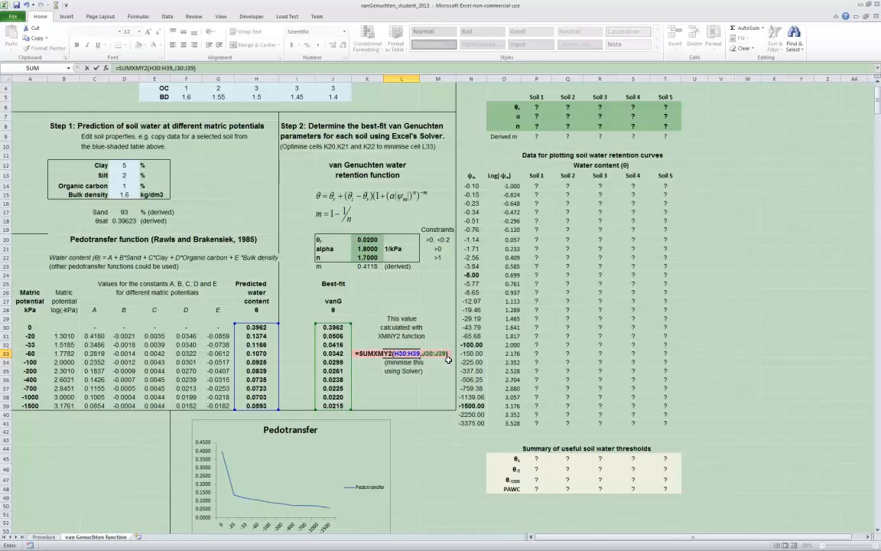
pyautogui.press('Return')
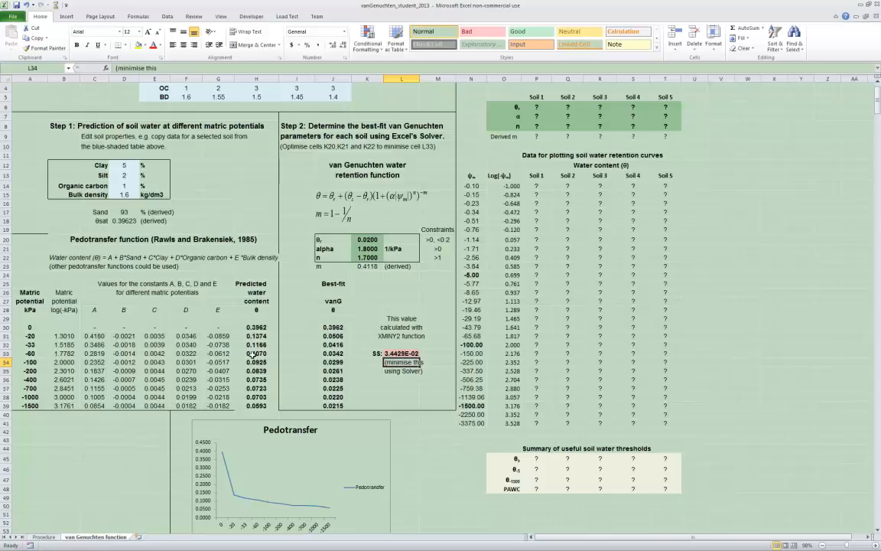
pyautogui.click(386, 388)
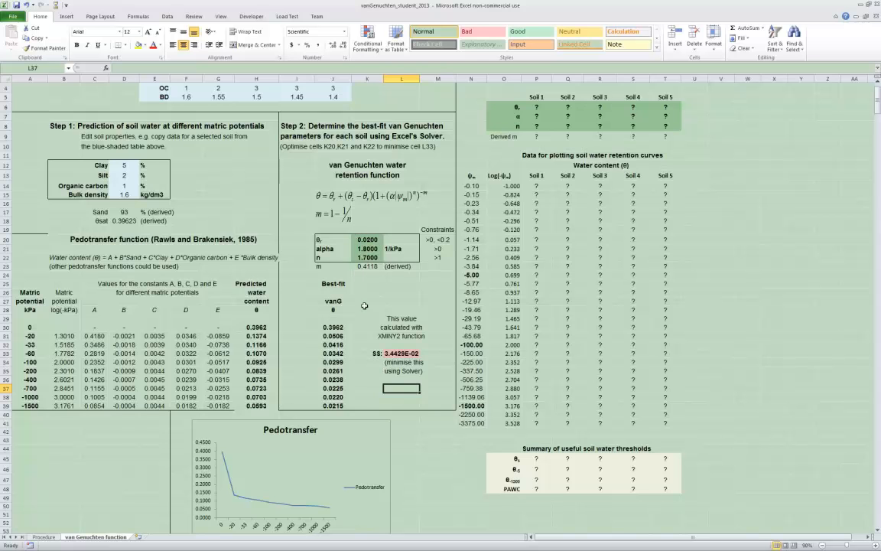
pyautogui.moveTo(334, 327); pyautogui.dragTo(334, 405)
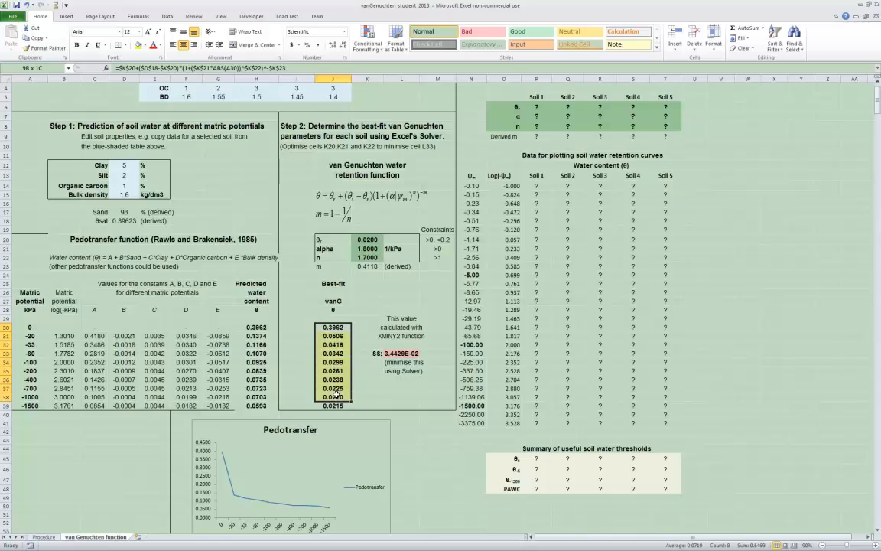
pyautogui.click(368, 239)
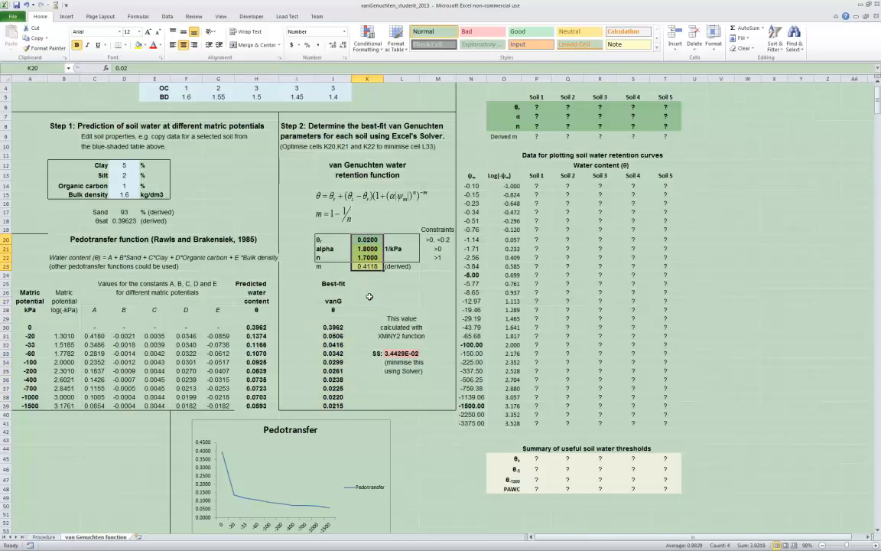
pyautogui.click(367, 293)
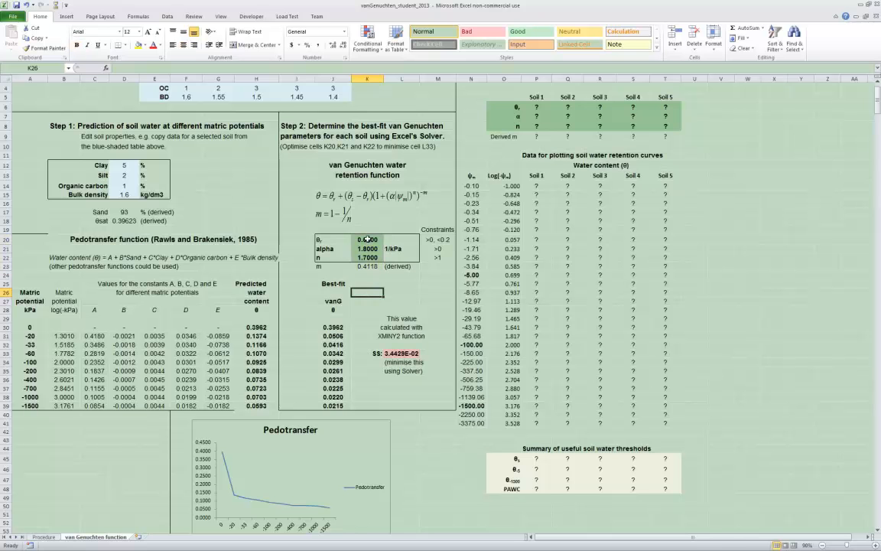
pyautogui.click(379, 302)
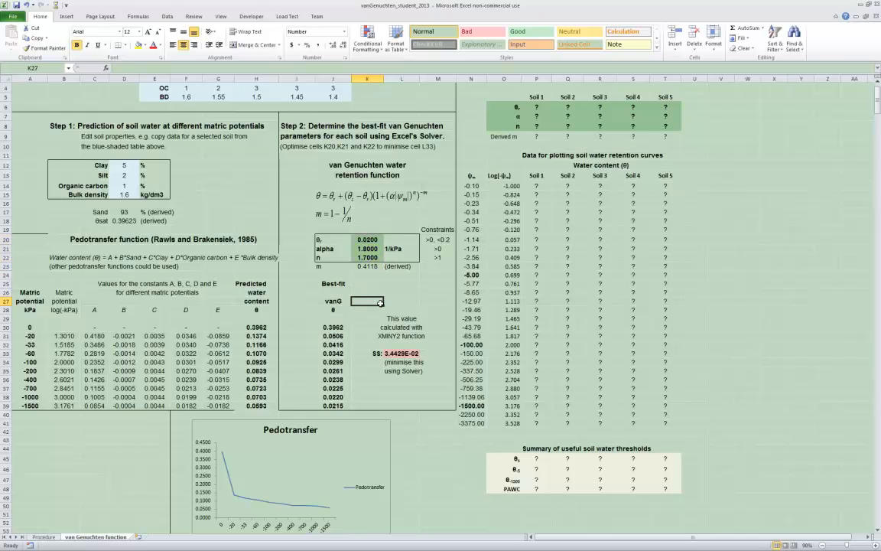
# Open the data source of the Pedotransfer chart and add a new series
pyautogui.scroll(-2, 334, 388)
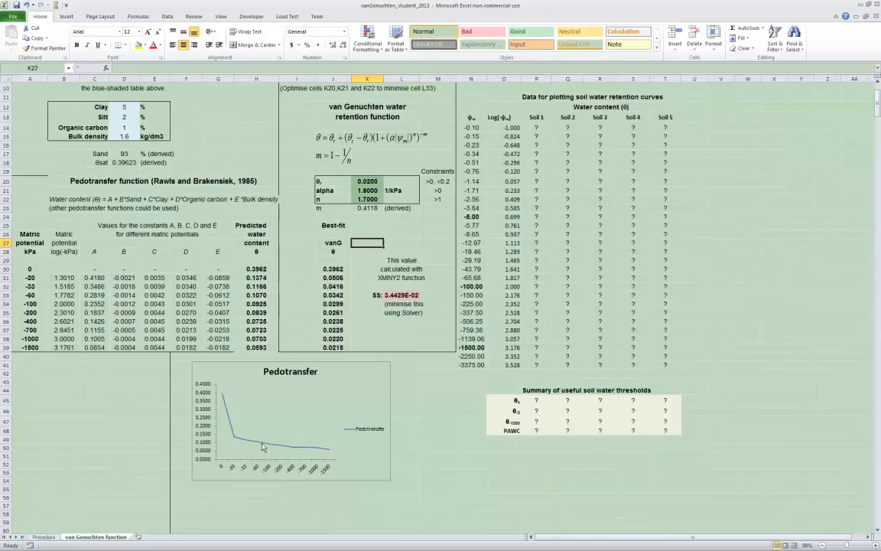
pyautogui.click(329, 386)
pyautogui.click(365, 406)
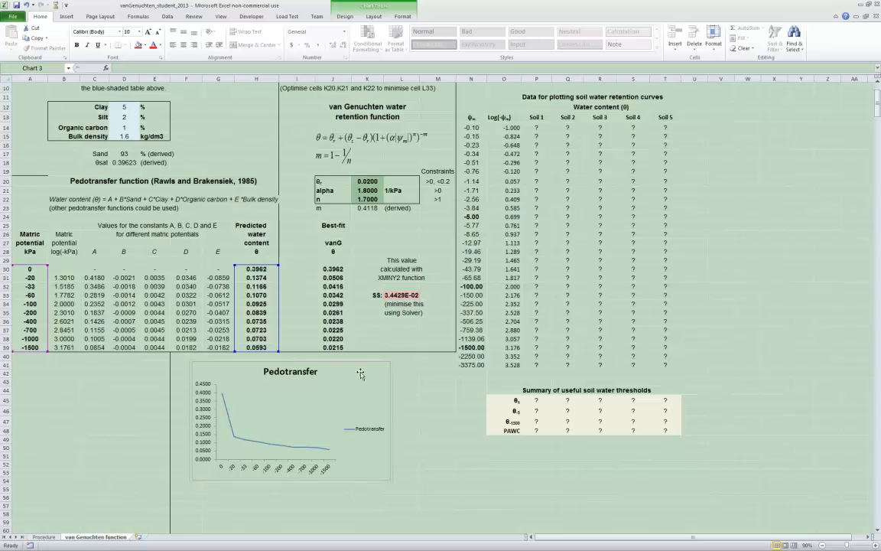
pyautogui.click(348, 18)
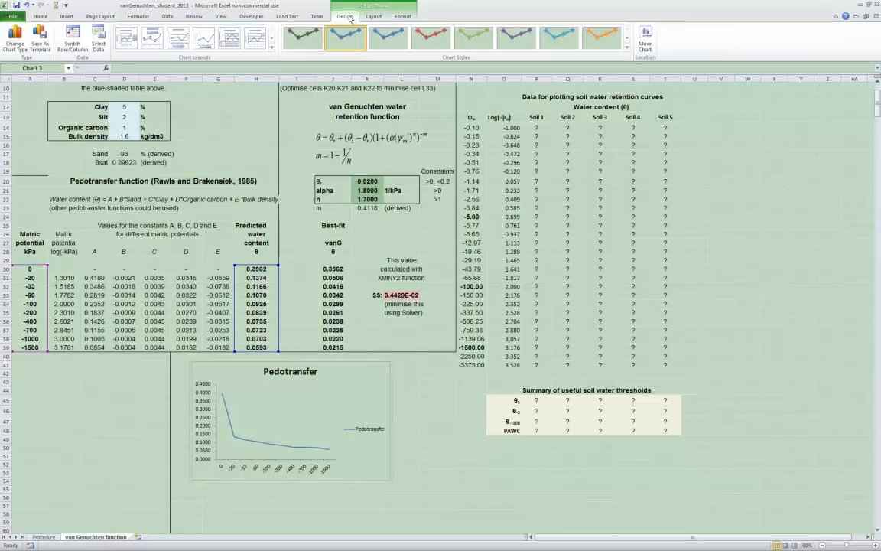
pyautogui.click(99, 40)
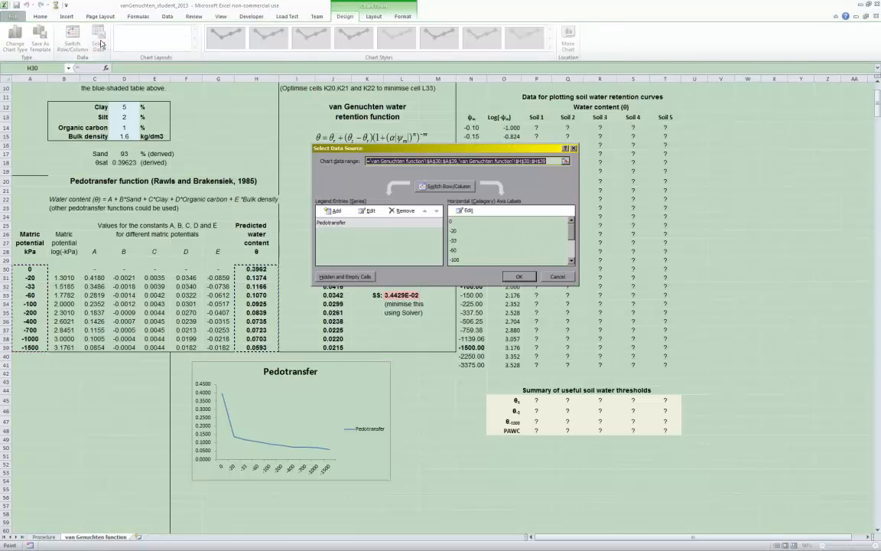
pyautogui.click(333, 211)
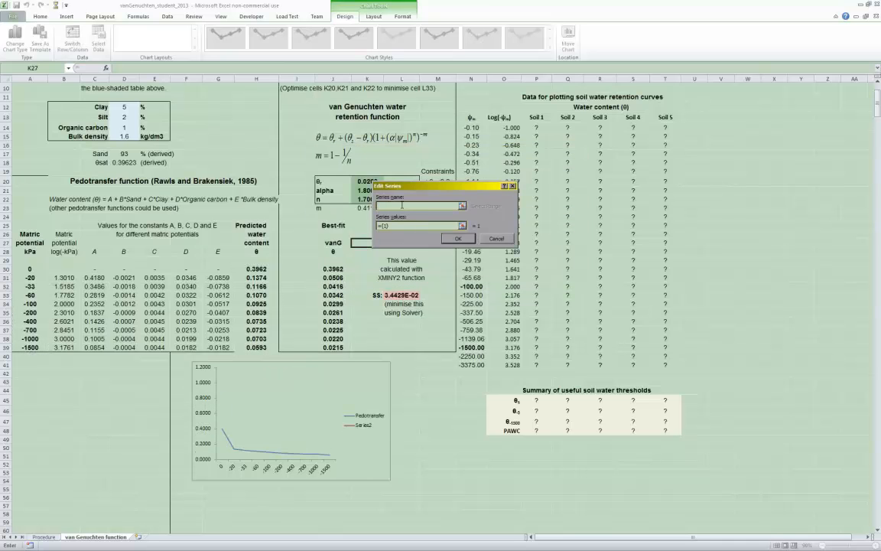
# Name the new chart series VanGen, take its values from J30:J39, and apply the data source changes
pyautogui.write('VanGen')
pyautogui.click(397, 227)
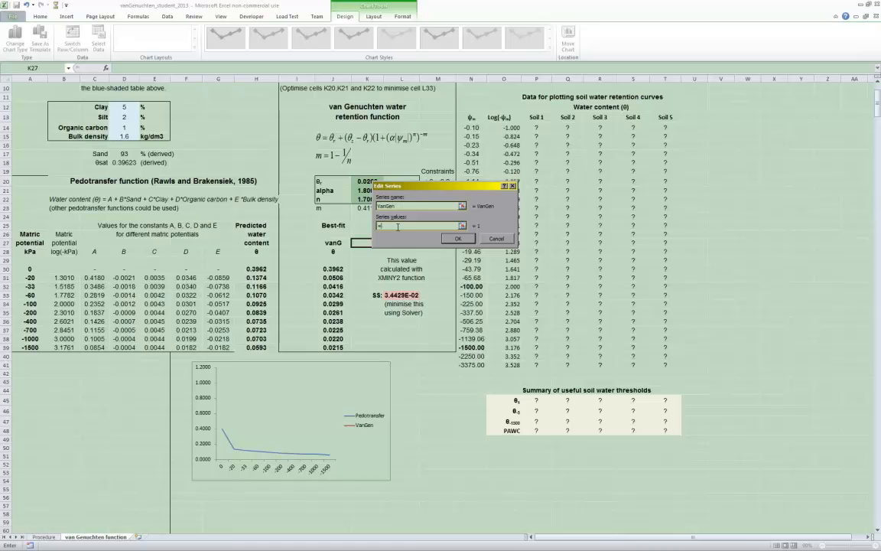
pyautogui.moveTo(334, 269); pyautogui.dragTo(329, 348)
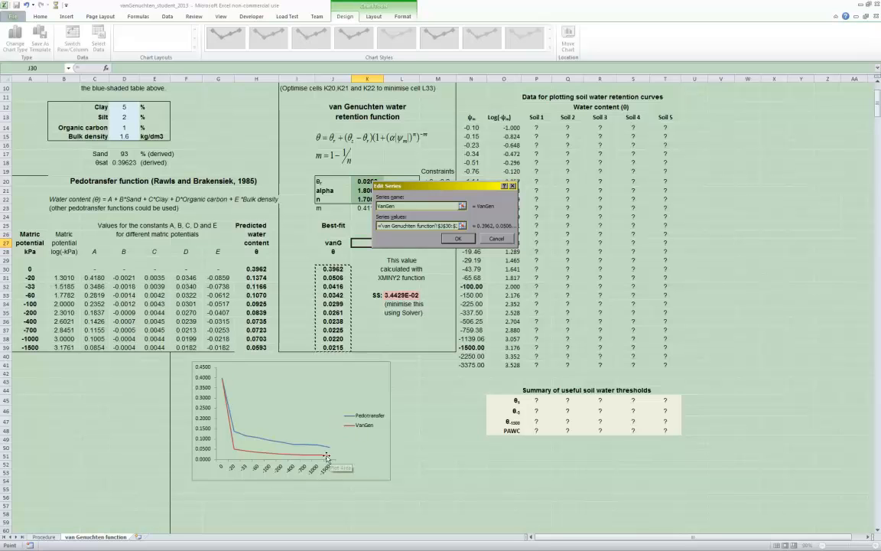
pyautogui.moveTo(227, 399)
pyautogui.click(457, 238)
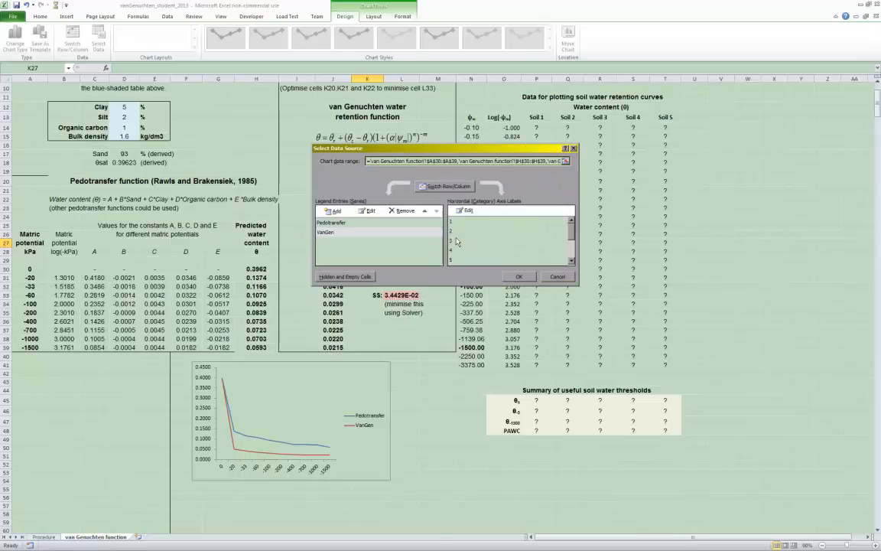
pyautogui.click(520, 277)
pyautogui.click(437, 447)
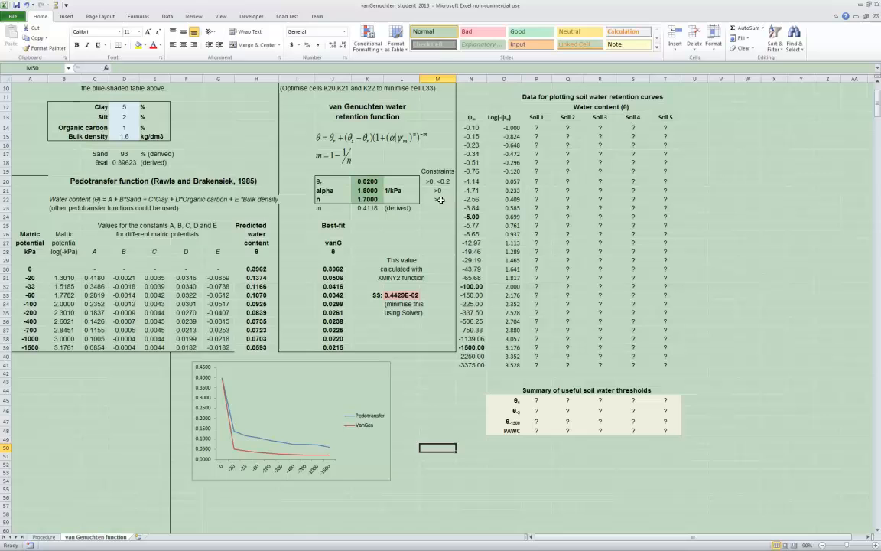
# Try an alpha value of 1.6 in K21
pyautogui.click(373, 191)
pyautogui.write('1.6')
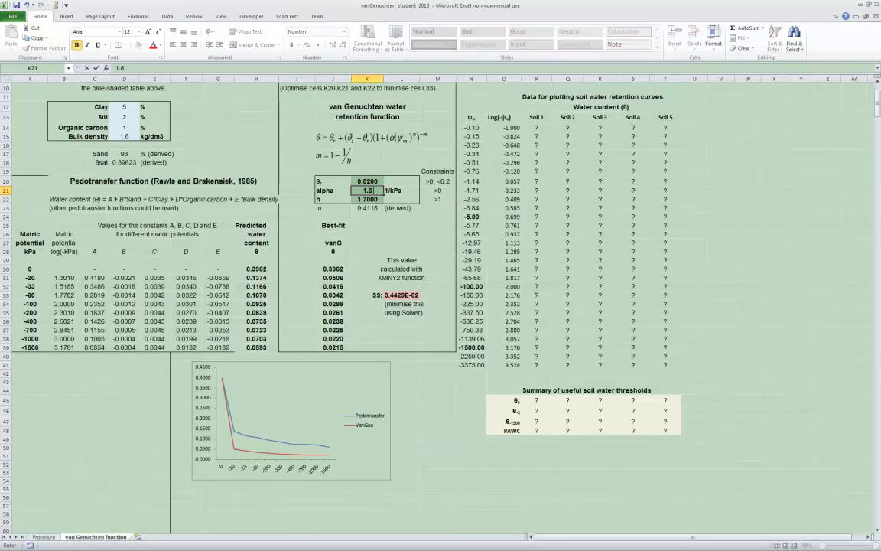
pyautogui.press('Return')
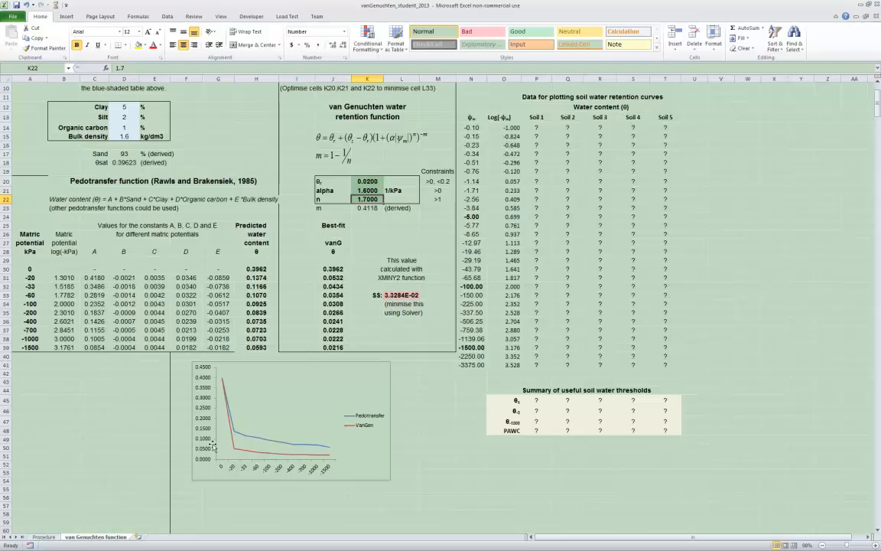
# Set alpha in K21 to 1.3 and n in K22 to 1.4
pyautogui.click(372, 191)
pyautogui.write('1.3')
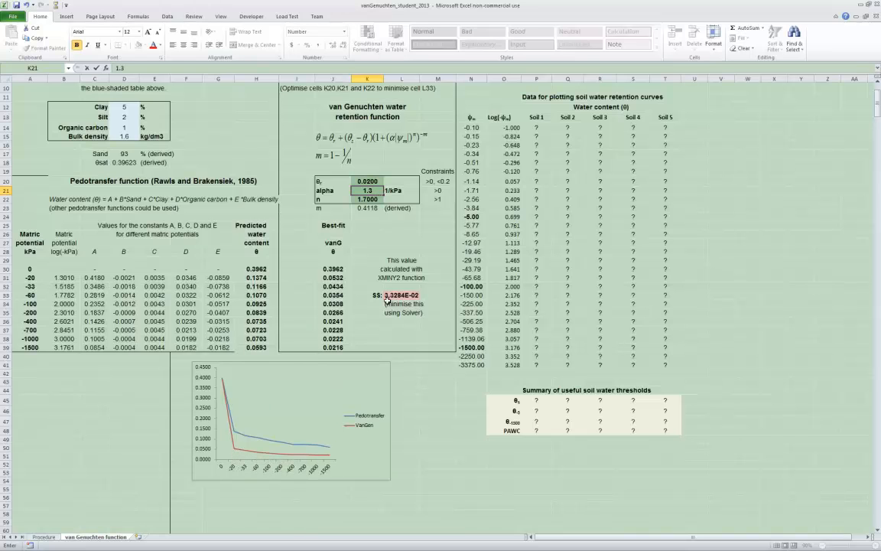
pyautogui.press('Return')
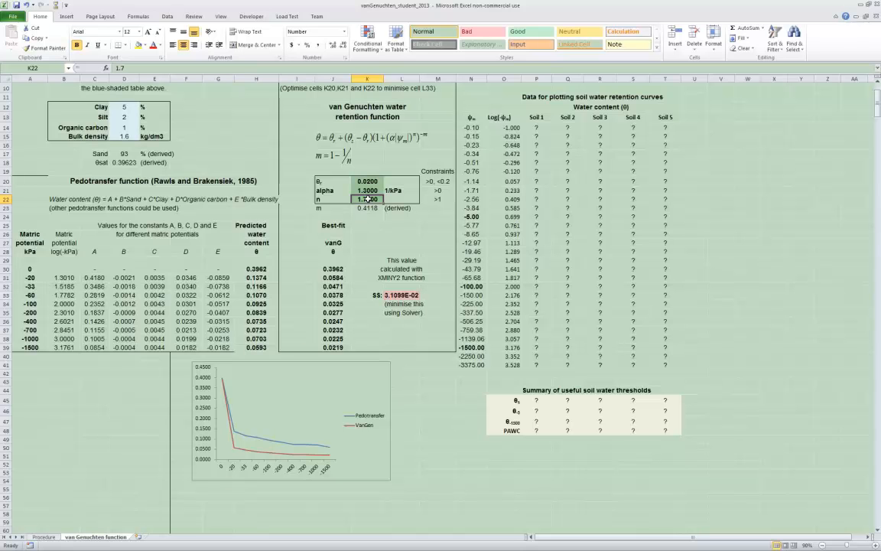
pyautogui.write('1')
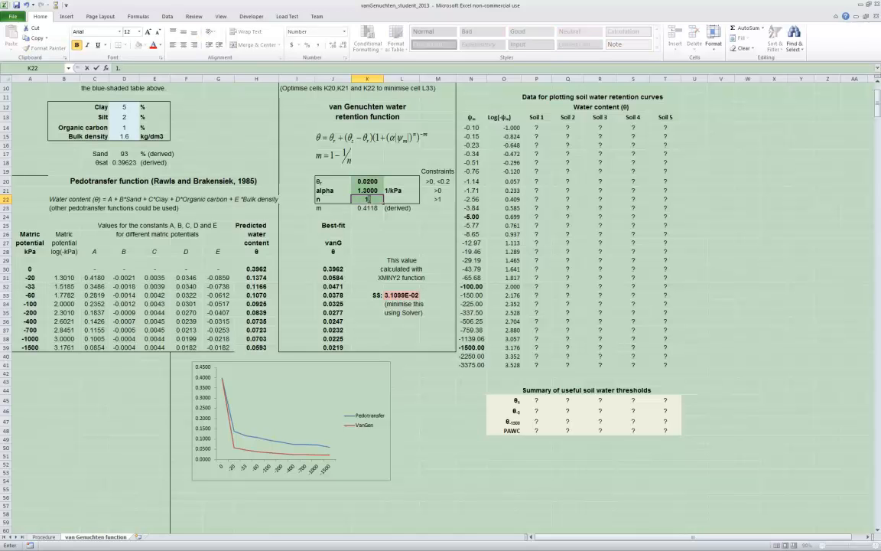
pyautogui.press('Return')
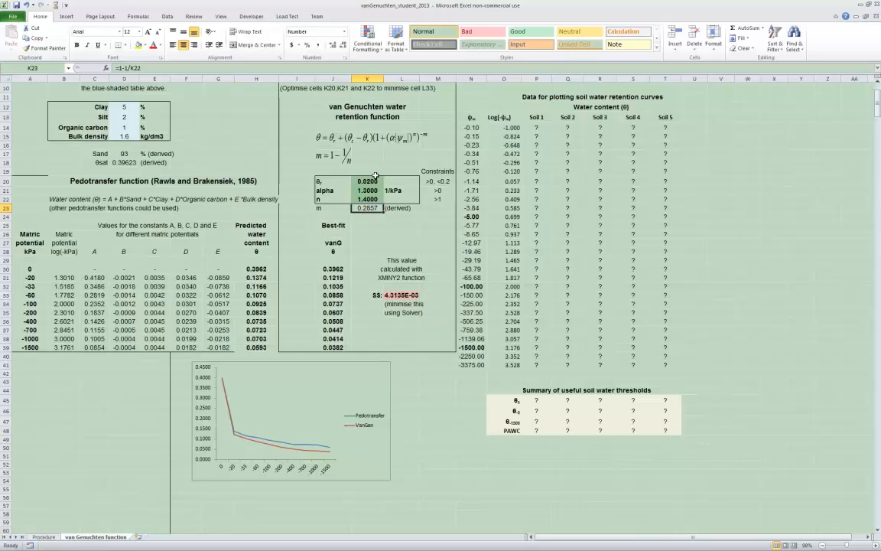
# Select the sum-of-squares cell L33 and enable the Solver Add-in through the Excel add-ins options
pyautogui.click(396, 296)
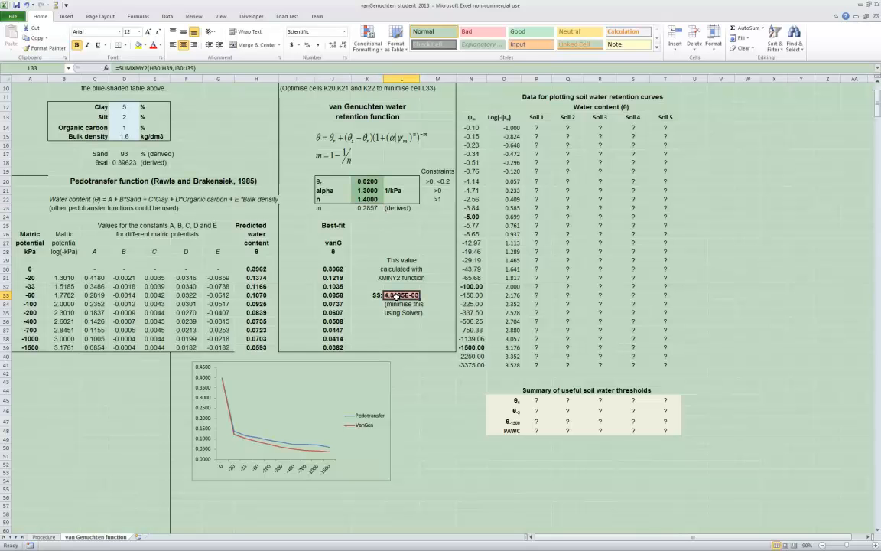
pyautogui.click(165, 17)
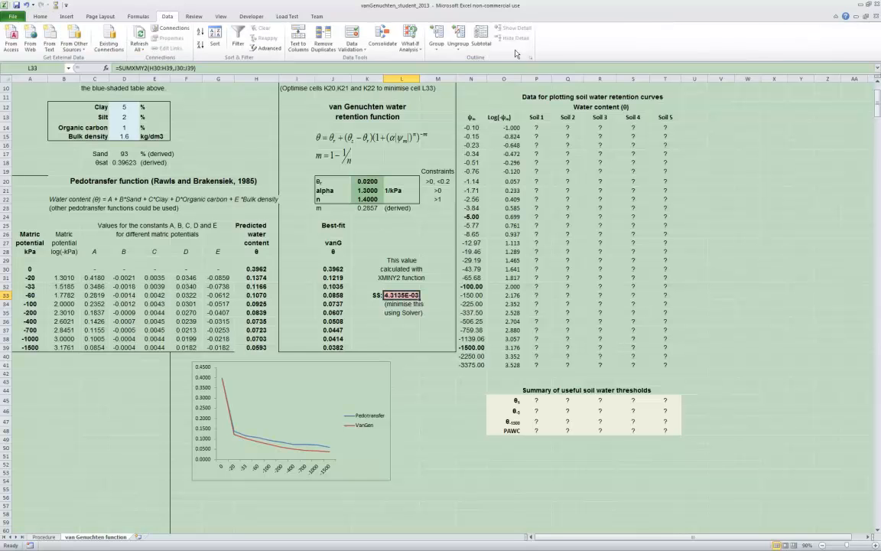
pyautogui.click(11, 17)
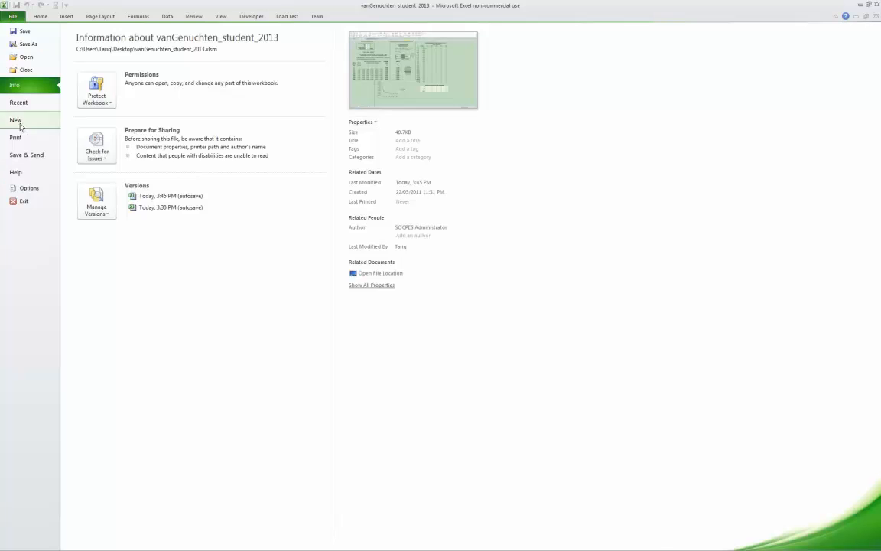
pyautogui.click(28, 186)
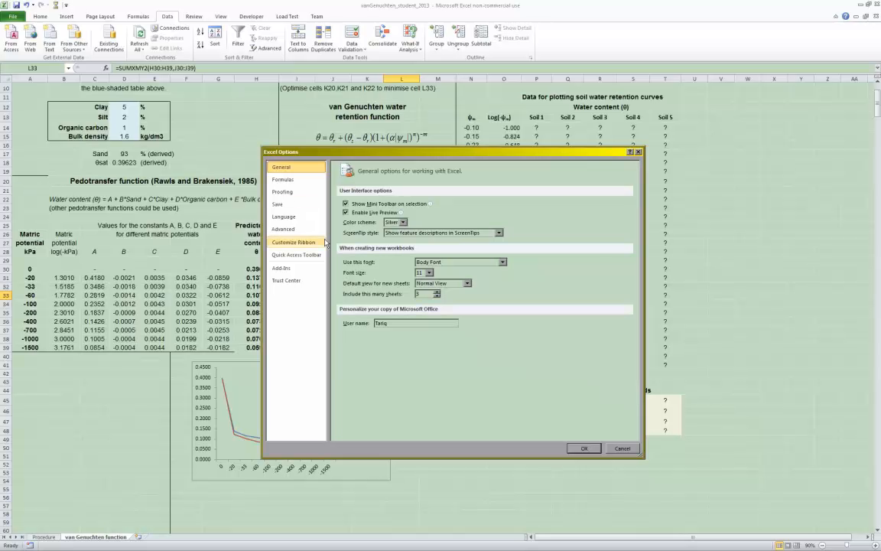
pyautogui.click(281, 267)
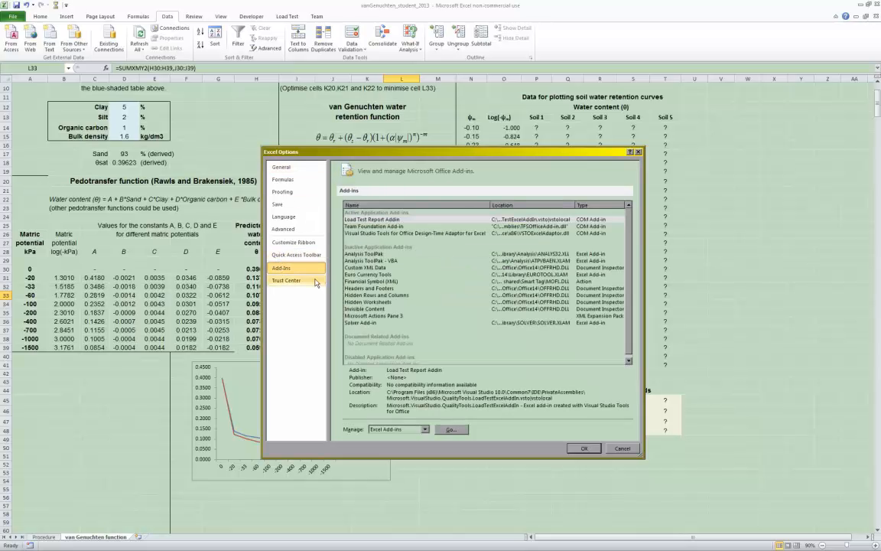
pyautogui.click(360, 324)
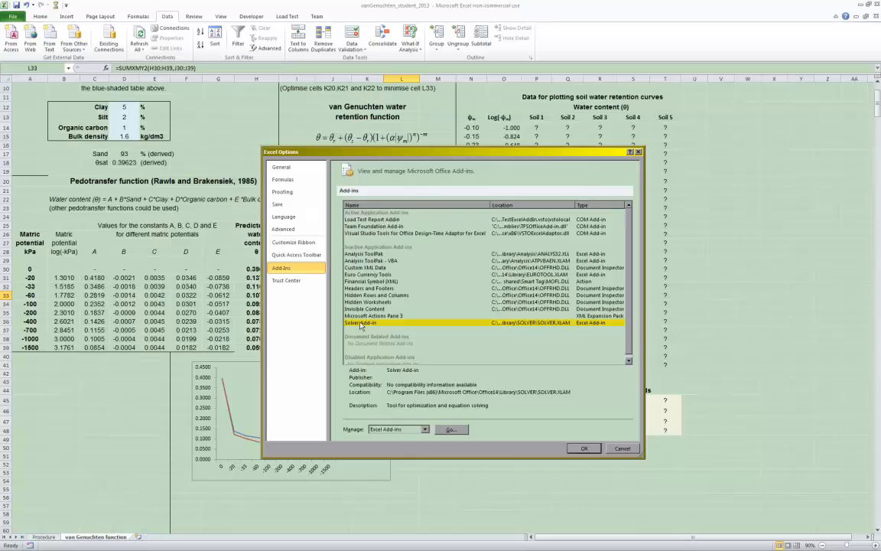
pyautogui.click(451, 429)
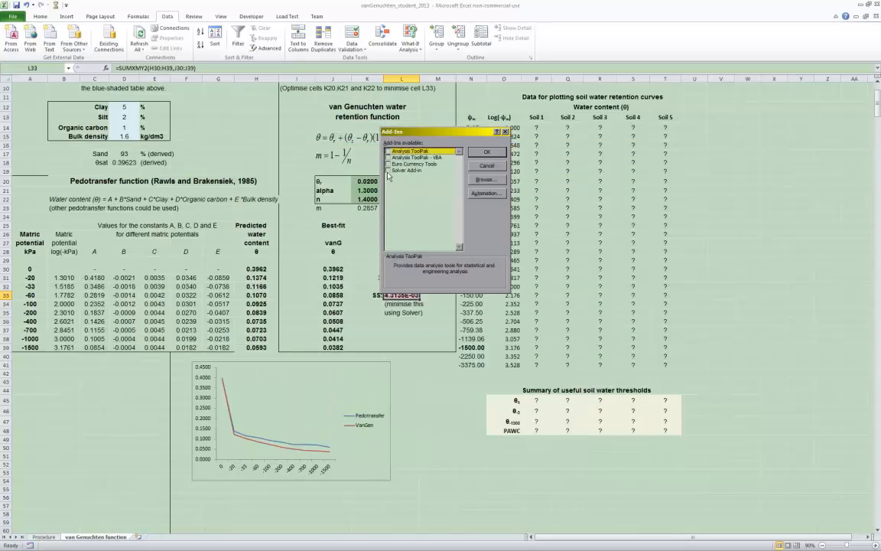
pyautogui.click(388, 171)
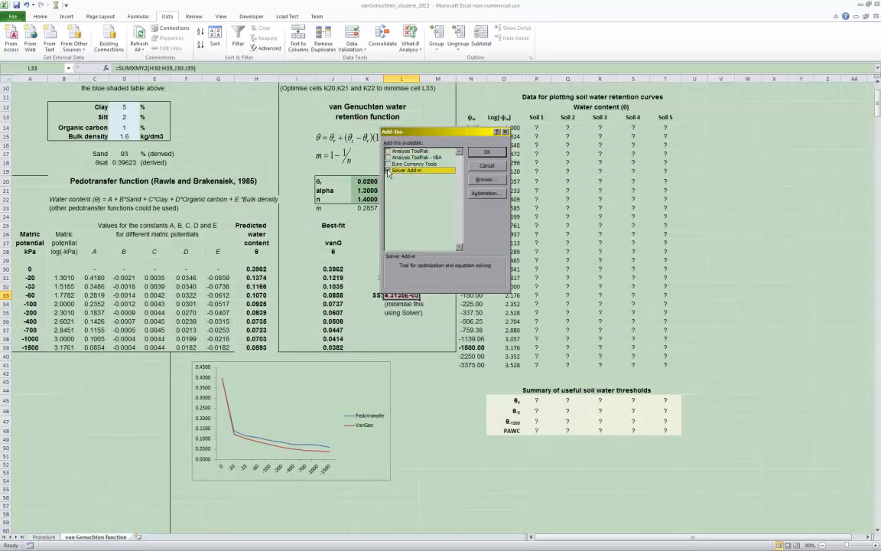
pyautogui.click(484, 153)
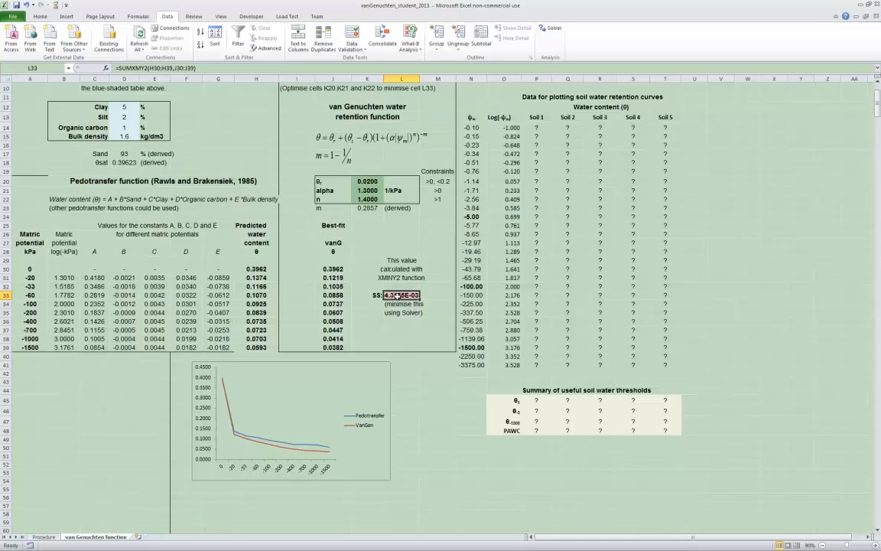
# Open Solver for objective cell L33 and move its dialog clear of the parameter cells
pyautogui.click(553, 30)
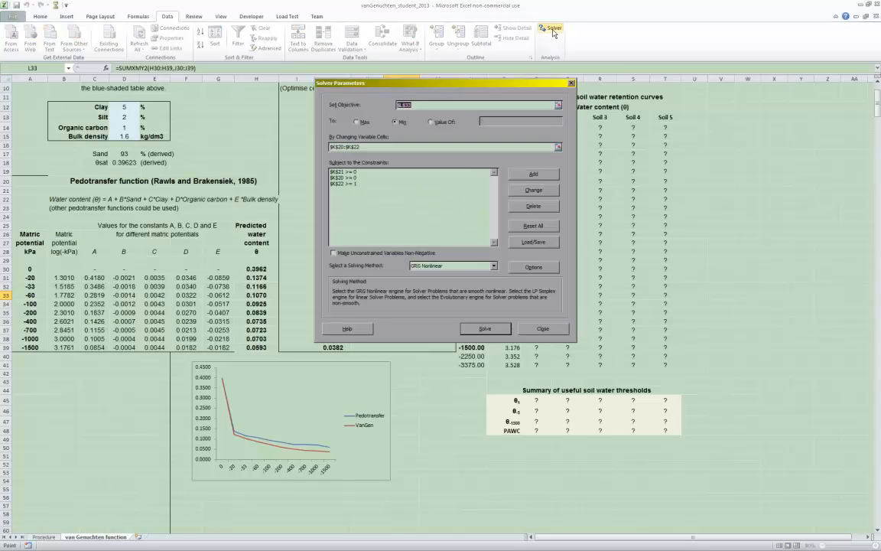
pyautogui.moveTo(470, 88); pyautogui.dragTo(671, 125)
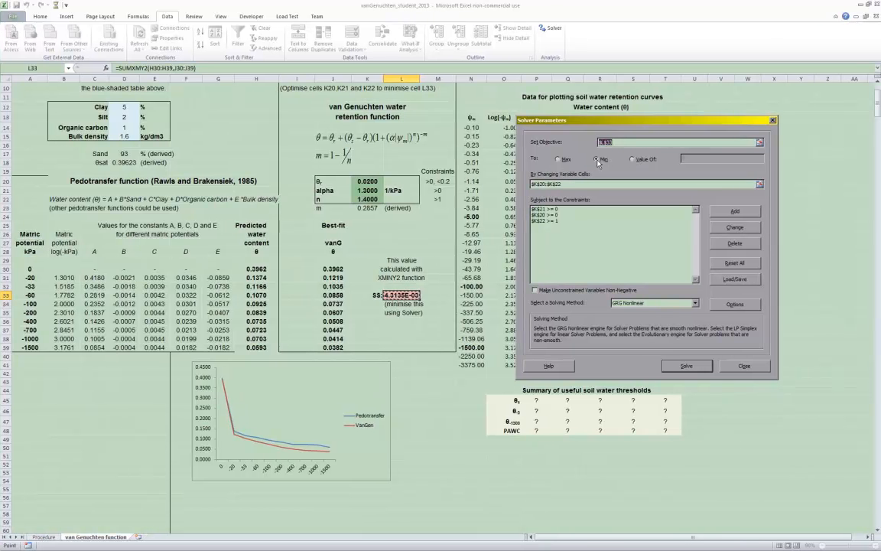
pyautogui.click(566, 183)
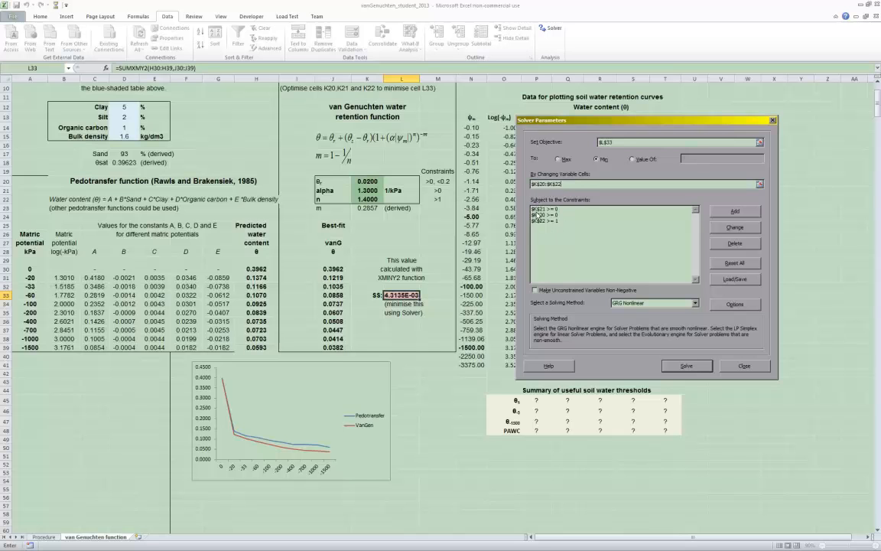
pyautogui.click(373, 190)
pyautogui.press('BackSpace')
pyautogui.press('BackSpace')
pyautogui.press('BackSpace')
pyautogui.press('BackSpace')
# Review the existing Solver constraints and add a constraint limiting K20 to at most 0.2
pyautogui.click(547, 209)
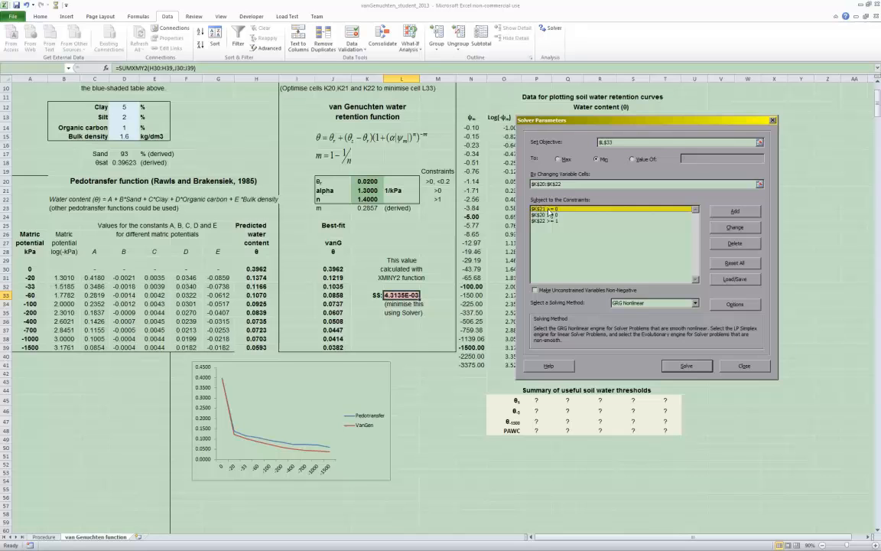
pyautogui.click(549, 215)
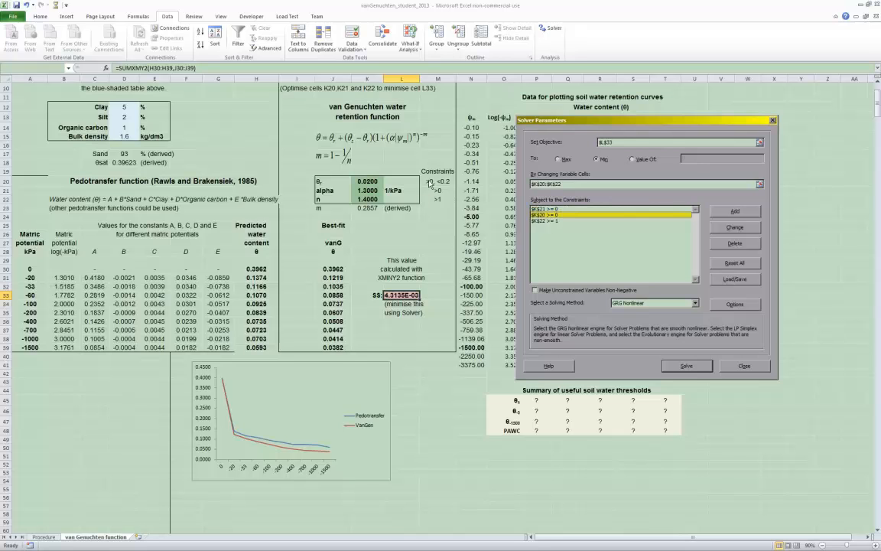
pyautogui.click(544, 221)
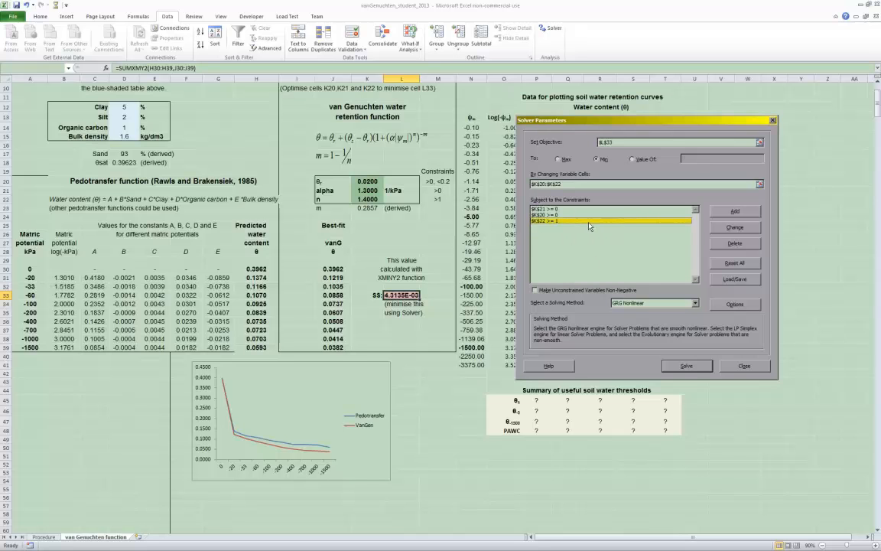
pyautogui.click(727, 213)
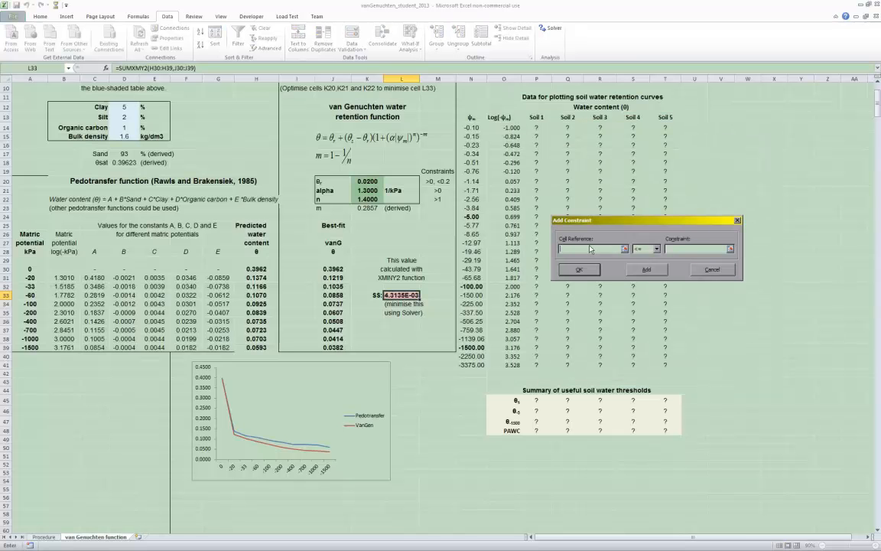
pyautogui.click(356, 181)
pyautogui.click(672, 249)
pyautogui.click(588, 271)
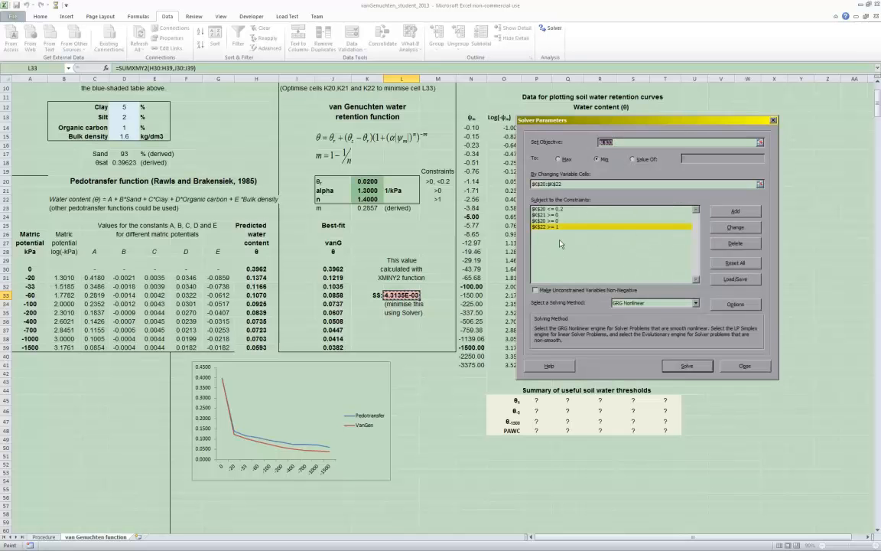
# Examine the K20 constraints and Solver's options for all methods, including constraint precision and iteration limits
pyautogui.click(546, 211)
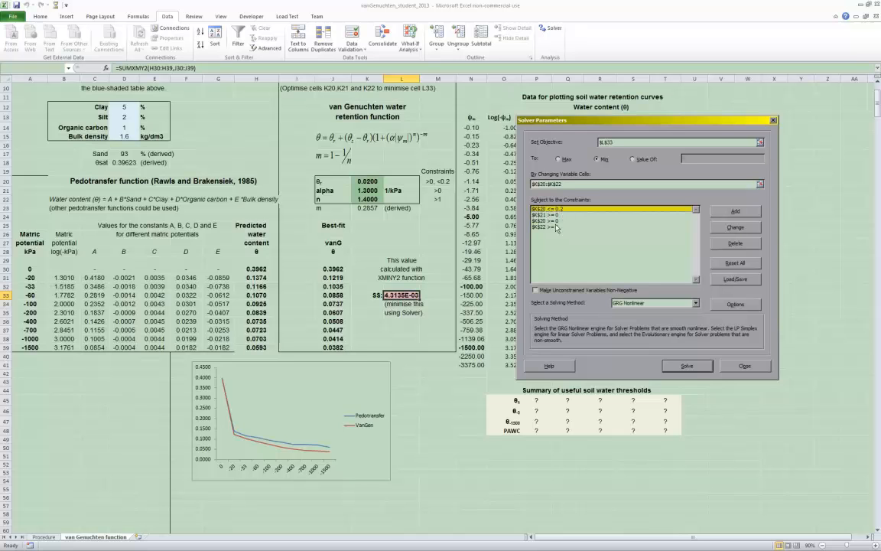
pyautogui.click(547, 221)
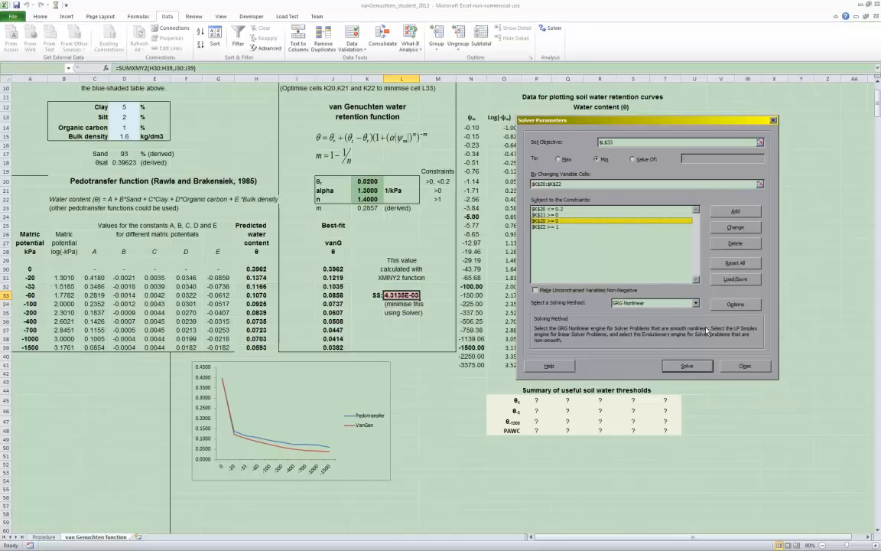
pyautogui.click(732, 304)
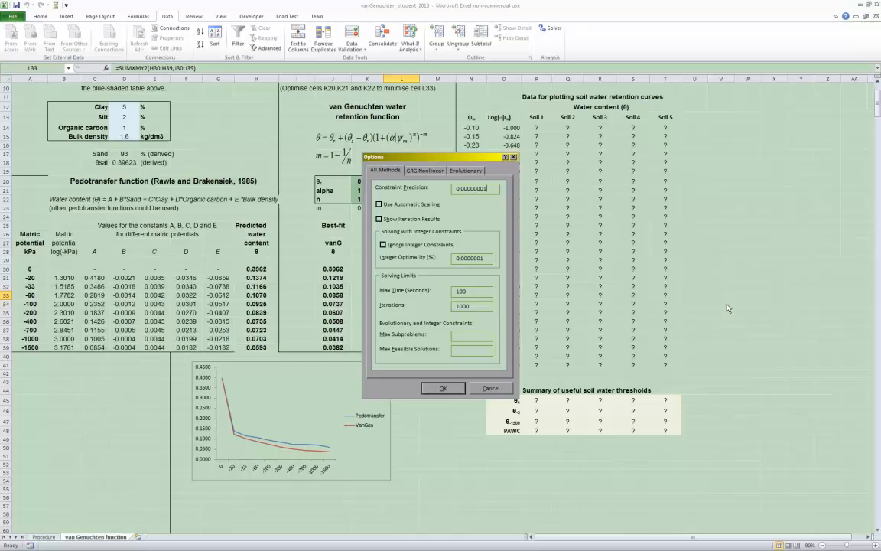
pyautogui.click(486, 389)
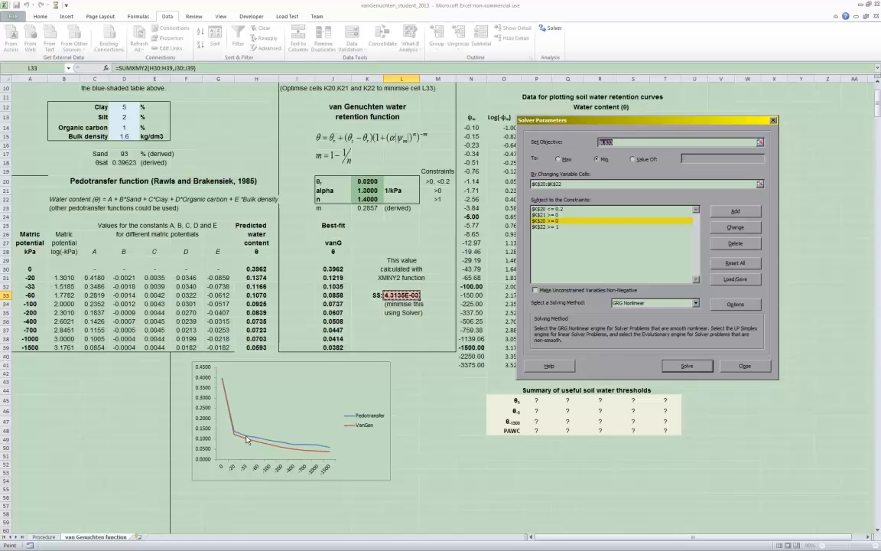
# Run Solver with GRG Nonlinear to minimise L33 by changing K20:K22, and keep the Solver solution
pyautogui.moveTo(329, 450)
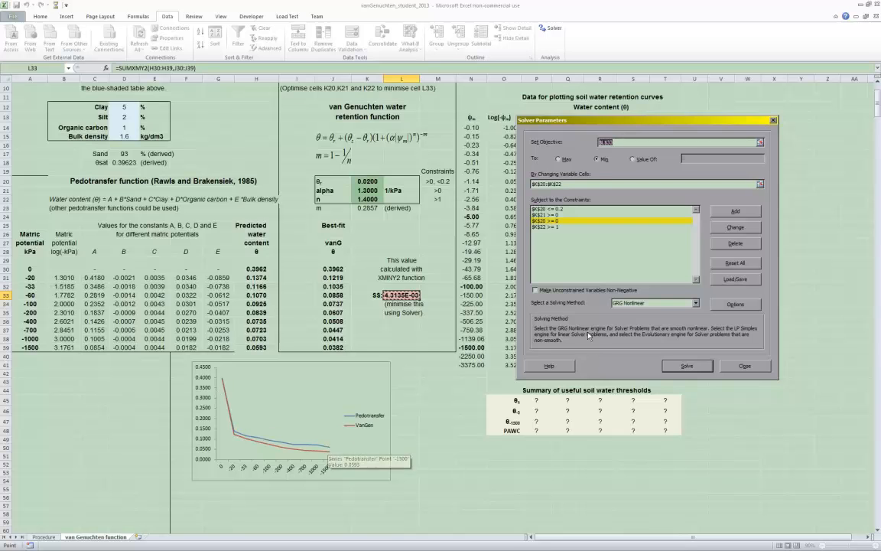
pyautogui.click(687, 366)
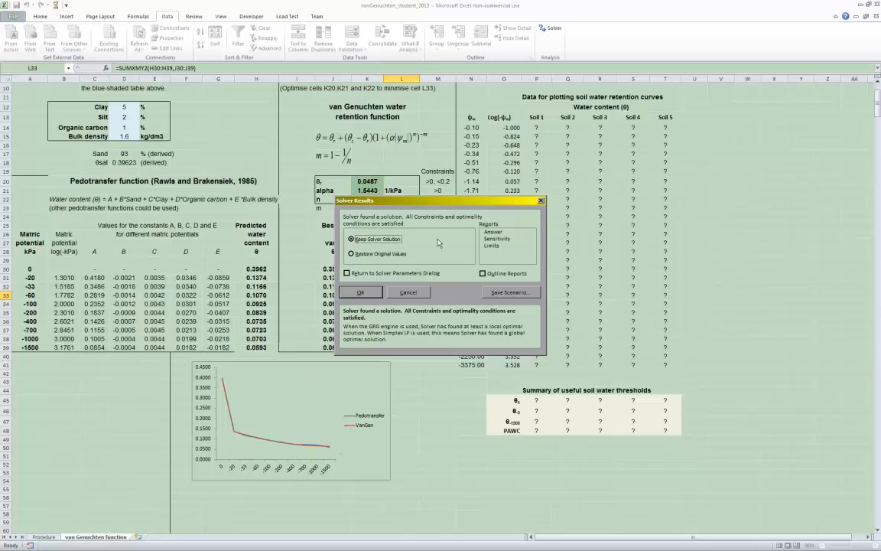
pyautogui.moveTo(363, 200); pyautogui.dragTo(541, 206)
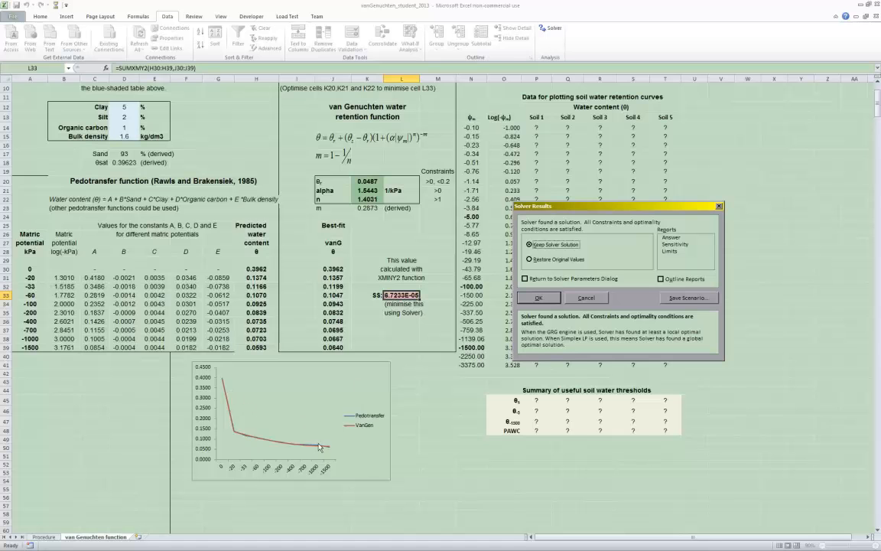
pyautogui.click(539, 298)
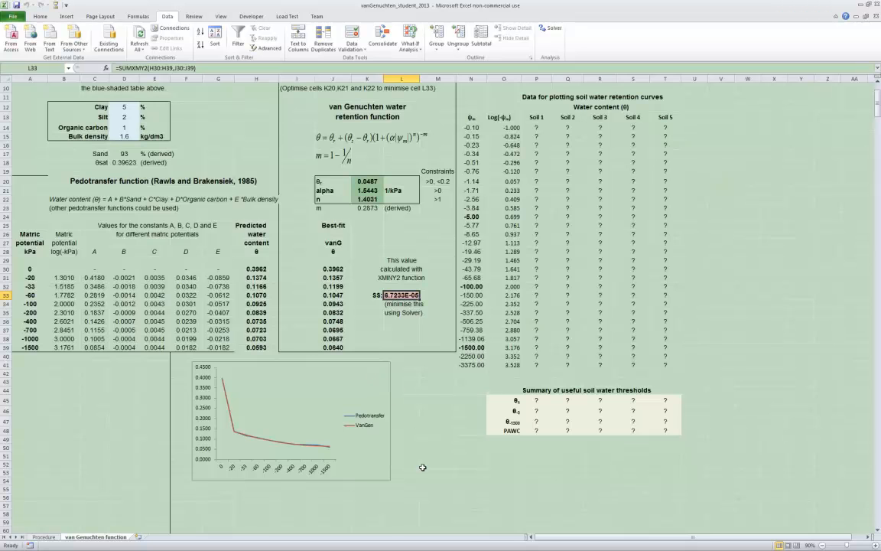
pyautogui.scroll(2, 422, 467)
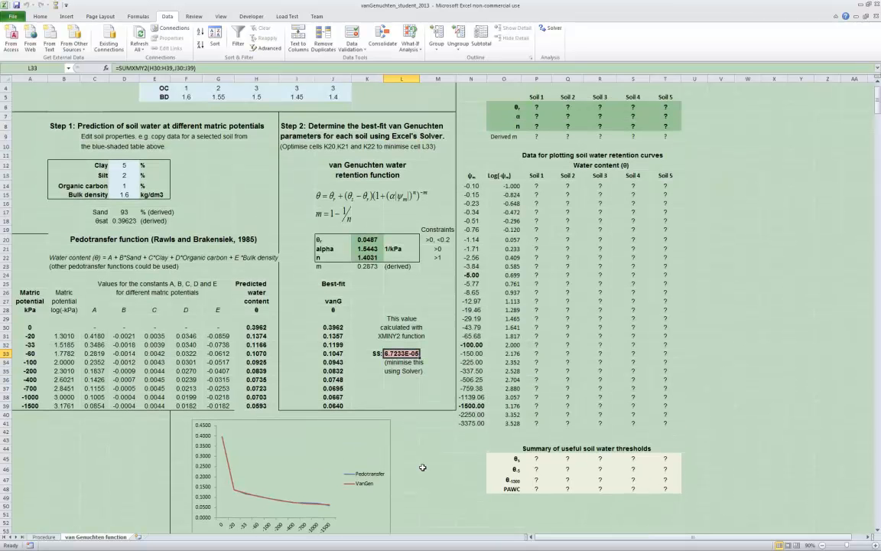
pyautogui.scroll(-1, 422, 466)
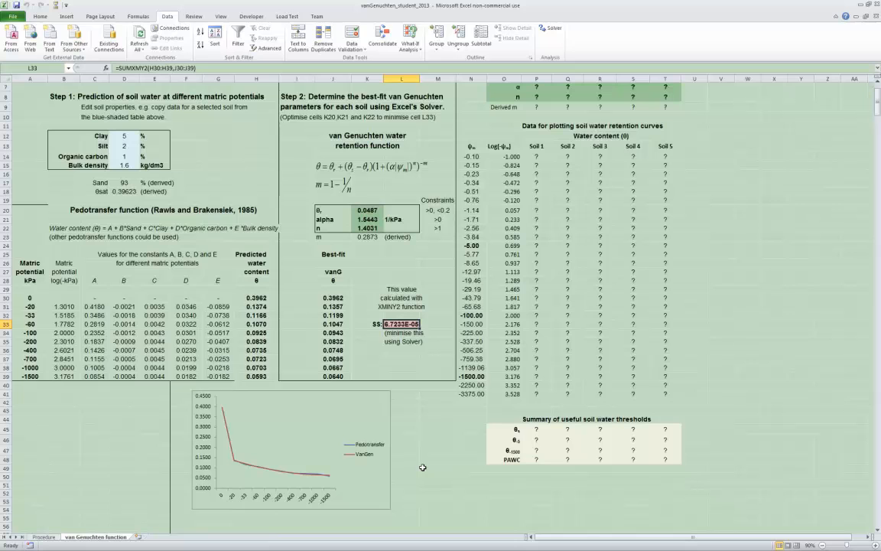